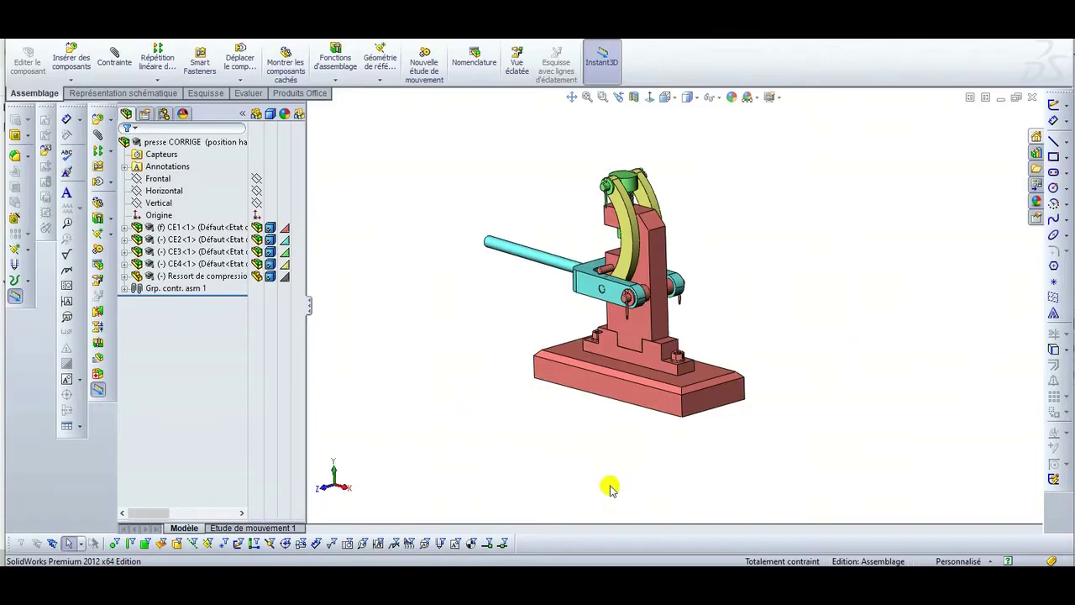
Review the files referenced by the presse CORRIGE assembly with Find References, down to the CE4 subassembly.
mouse_move(595, 300)
middle_down()
mouse_move(588, 290)
mouse_move(571, 312)
mouse_move(614, 304)
middle_up()
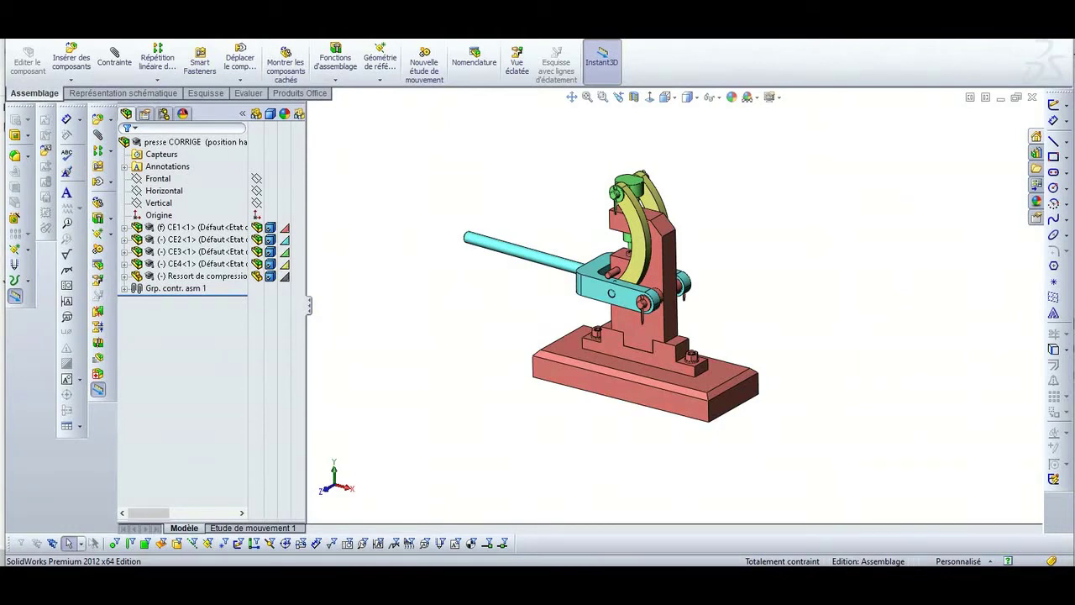
key(alt+f)
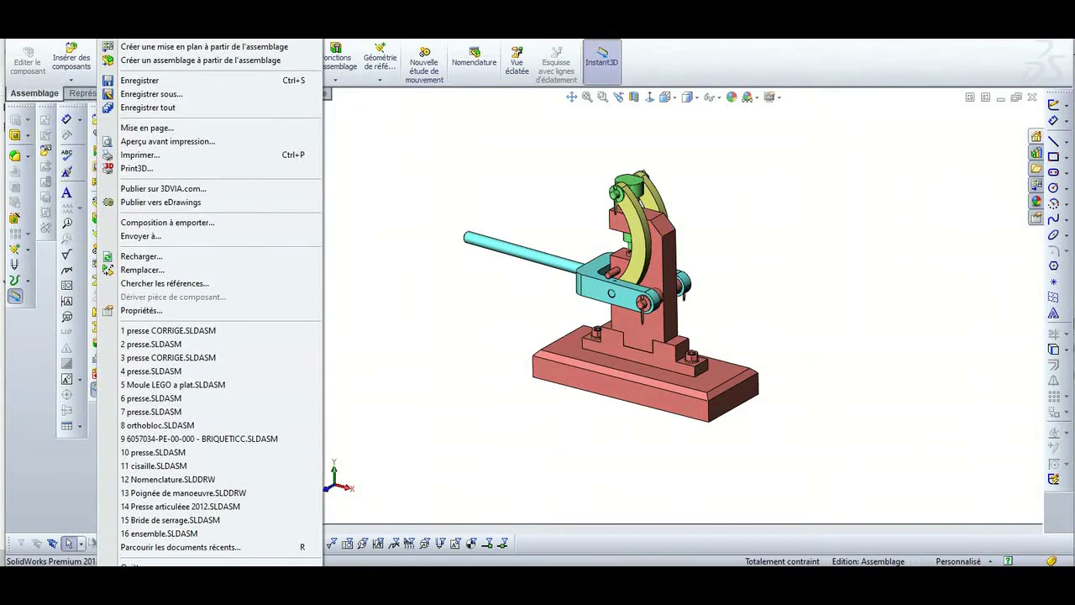
click(175, 284)
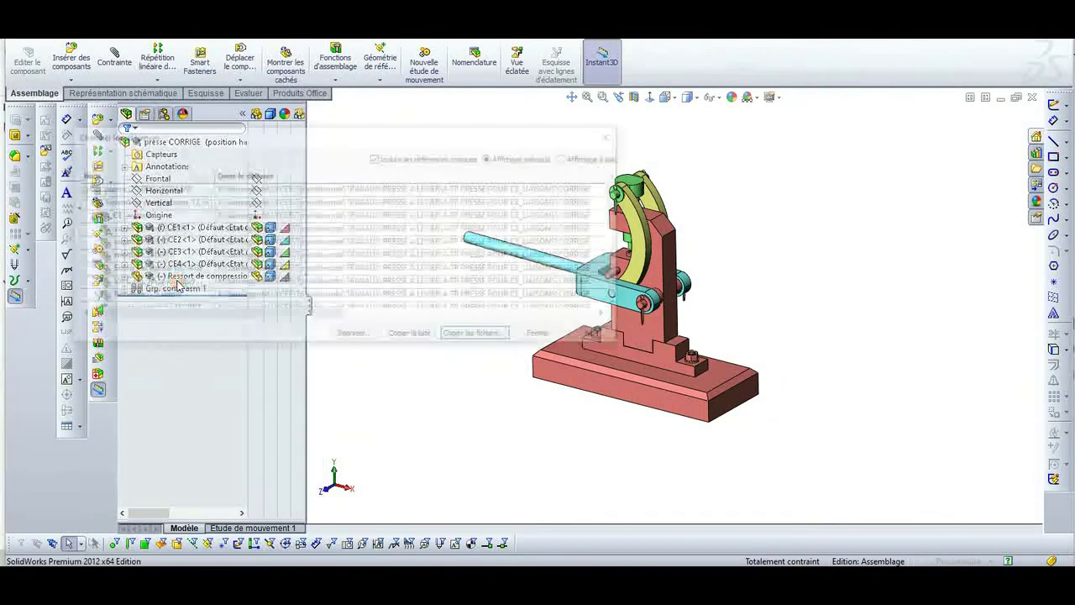
mouse_move(620, 195)
mouse_down()
mouse_move(620, 235)
mouse_move(611, 193)
mouse_up()
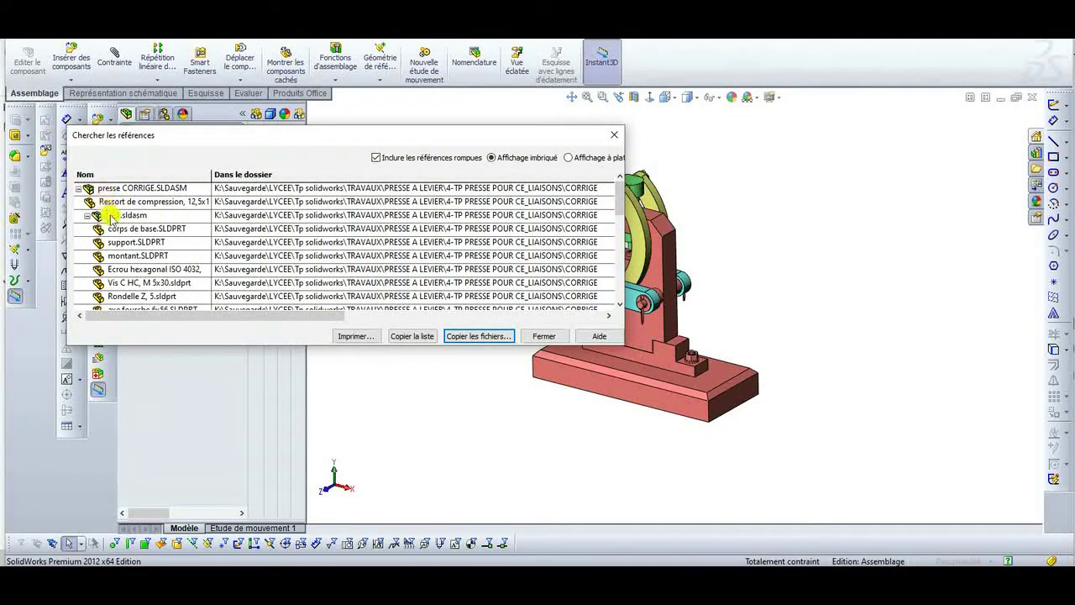
drag(620, 199, 622, 290)
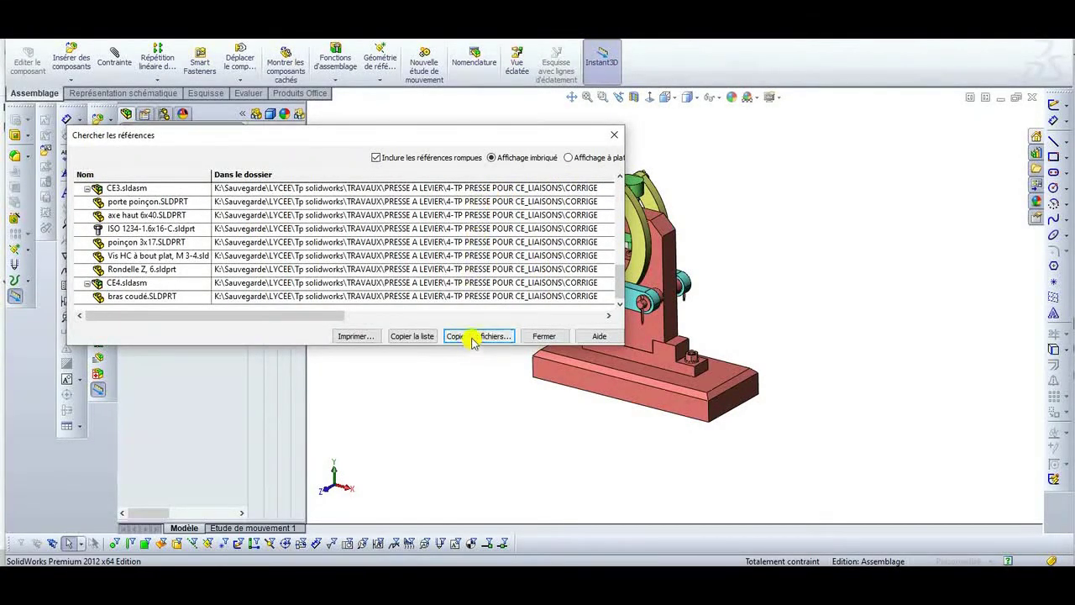
click(544, 336)
Switch to the PRESSE A LEVIER window in File Explorer and look through the files in the PRESSE ZIP folder.
mouse_move(545, 584)
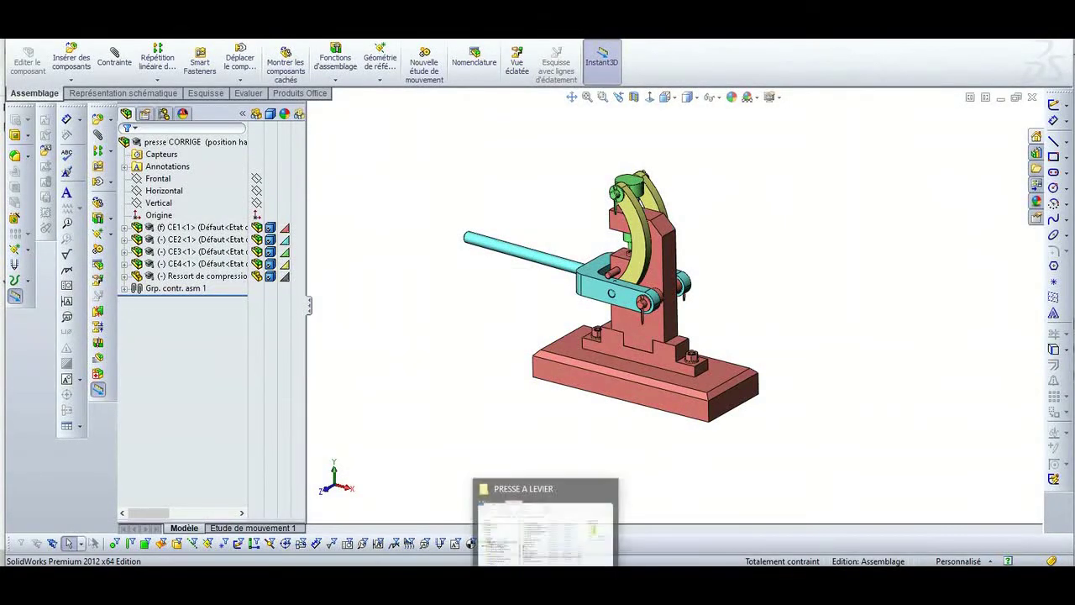
click(545, 529)
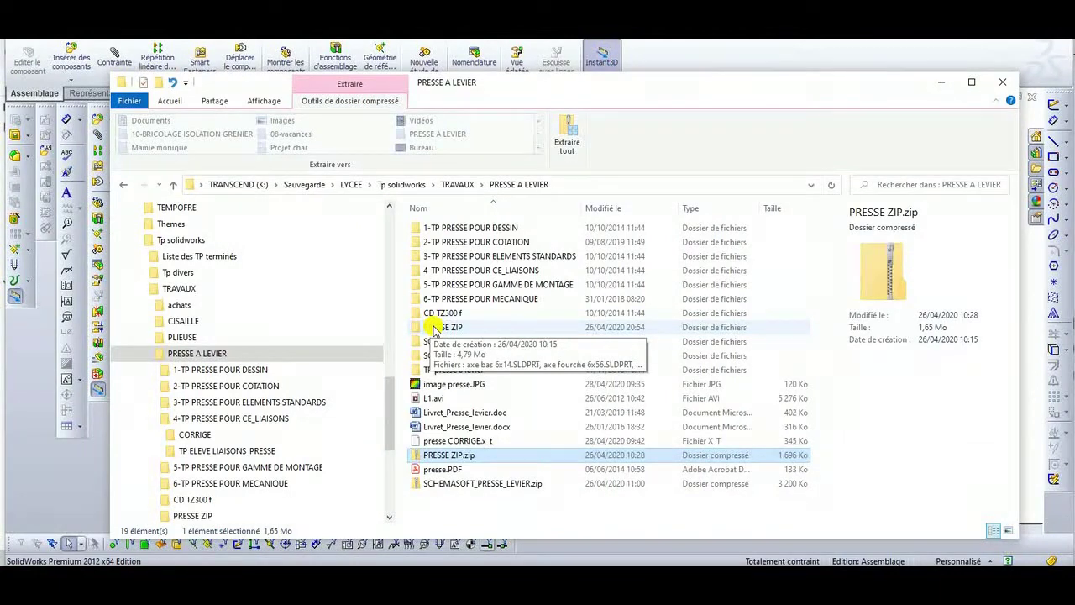
double_click(455, 328)
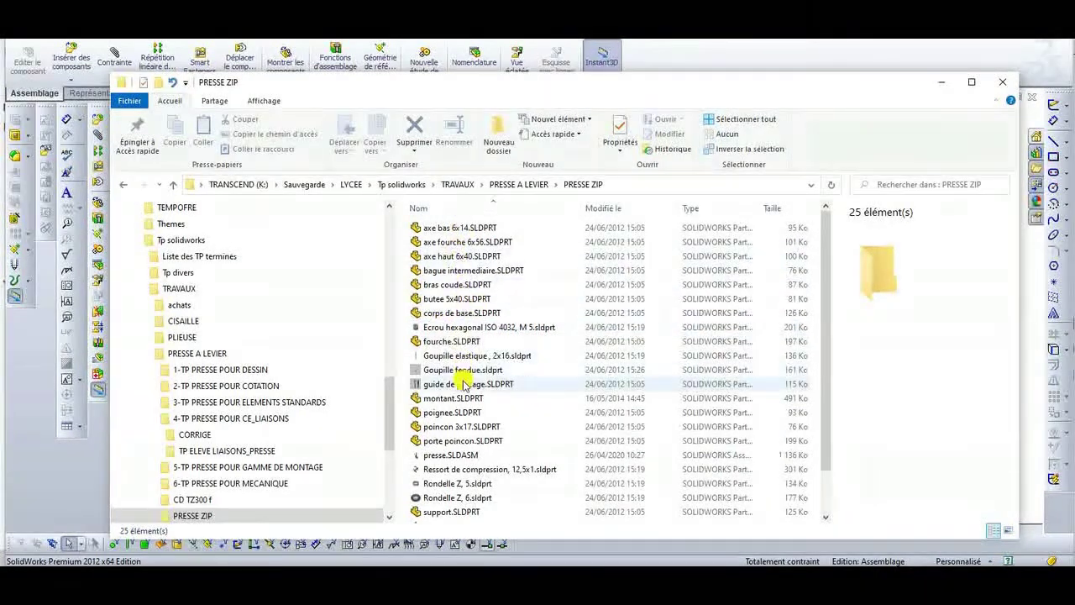
scroll(480, 280, down, 2)
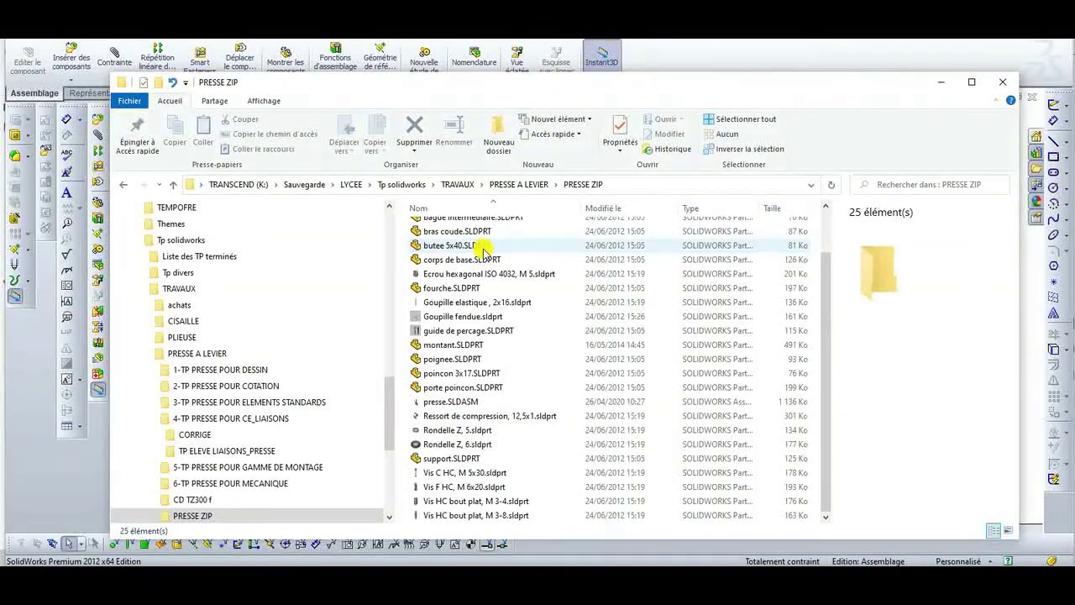
scroll(484, 252, up, 1)
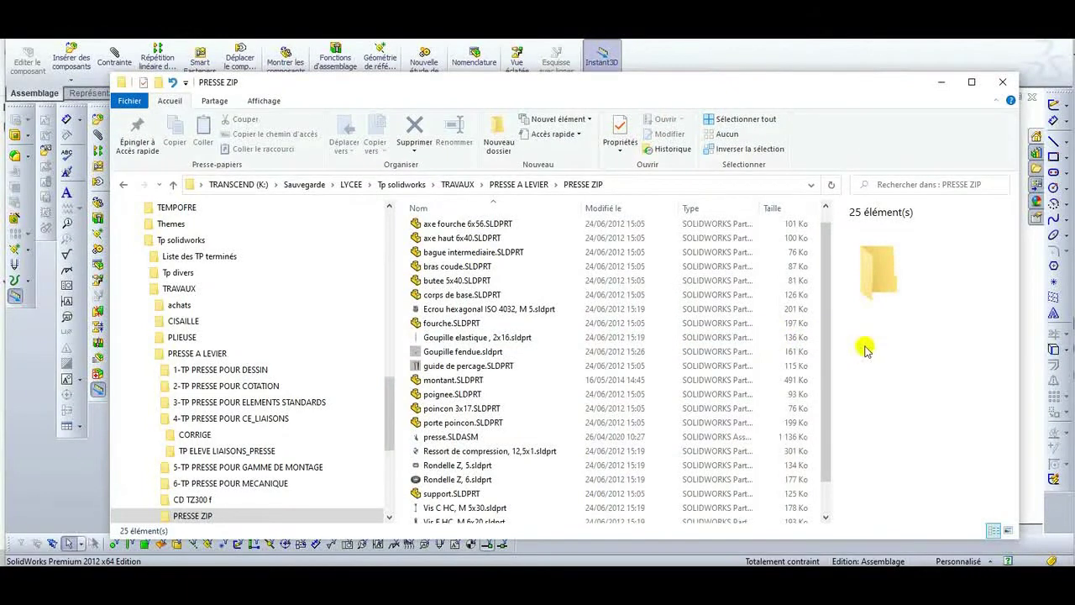
scroll(756, 337, up, 1)
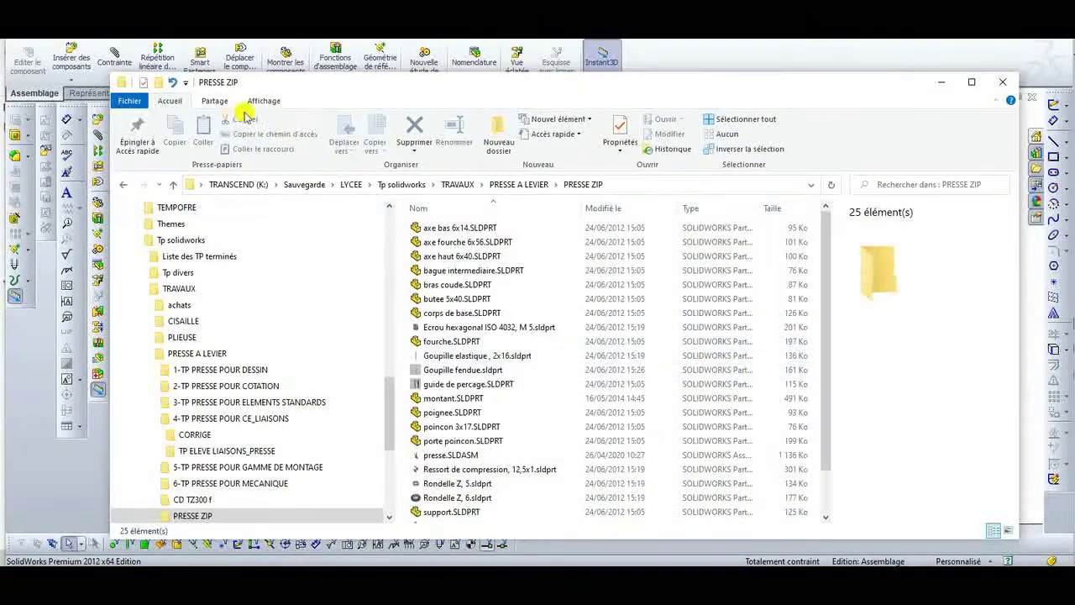
Return to the PRESSE A LEVIER folder and look up the 7-Zip option for archiving PRESSE ZIP as PRESSE ZIP.zip.
click(504, 185)
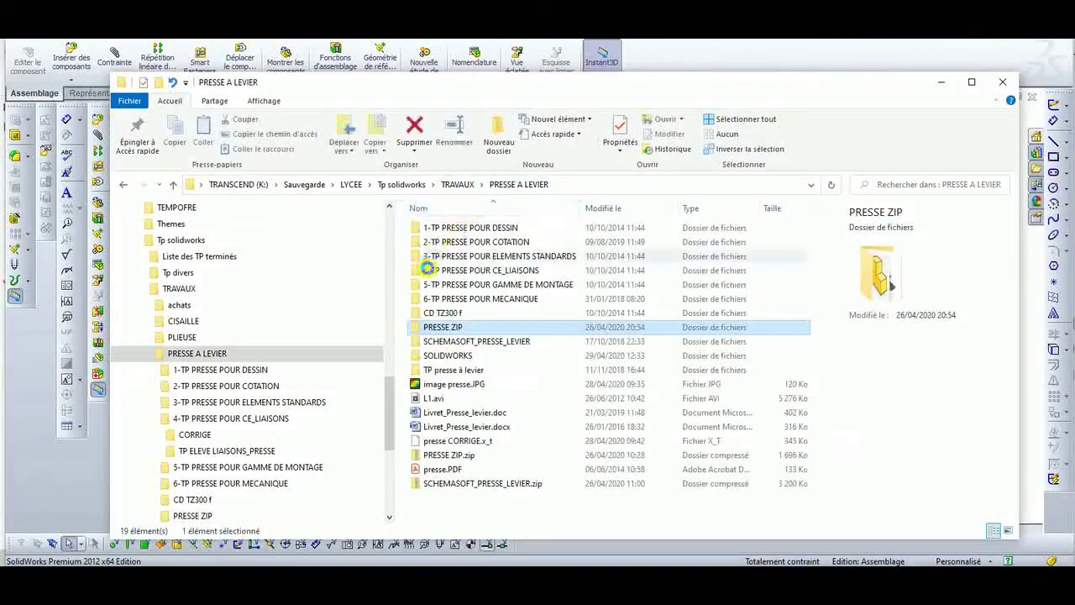
right_click(439, 329)
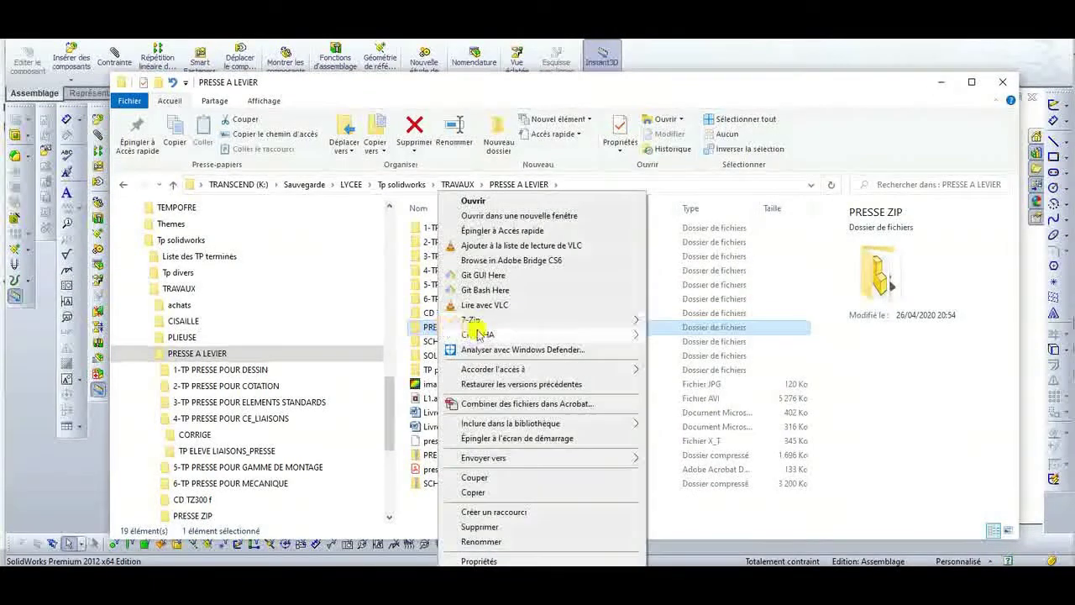
mouse_move(485, 324)
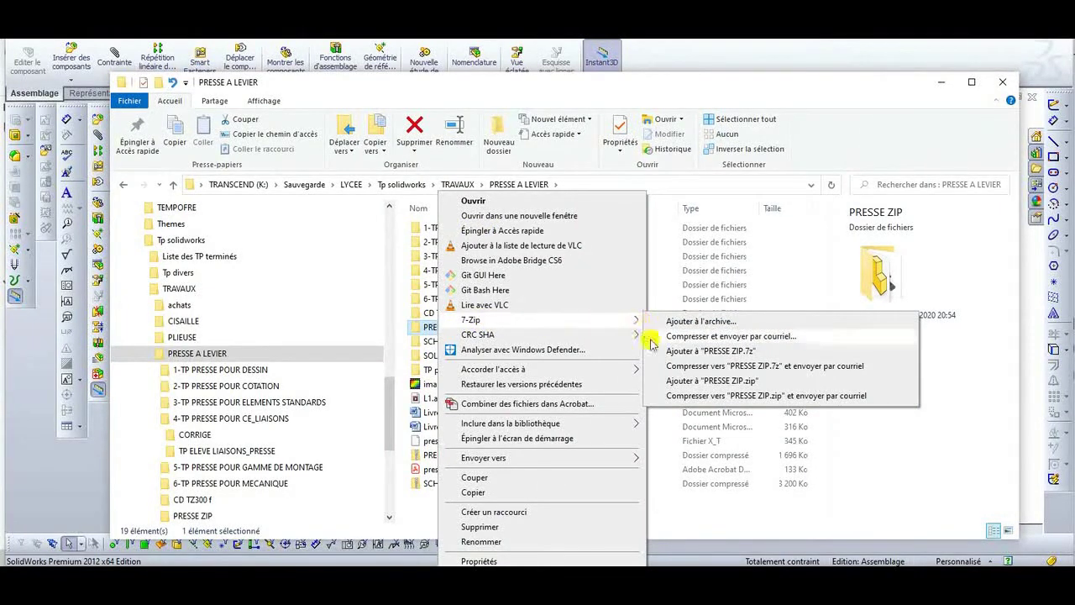
click(719, 383)
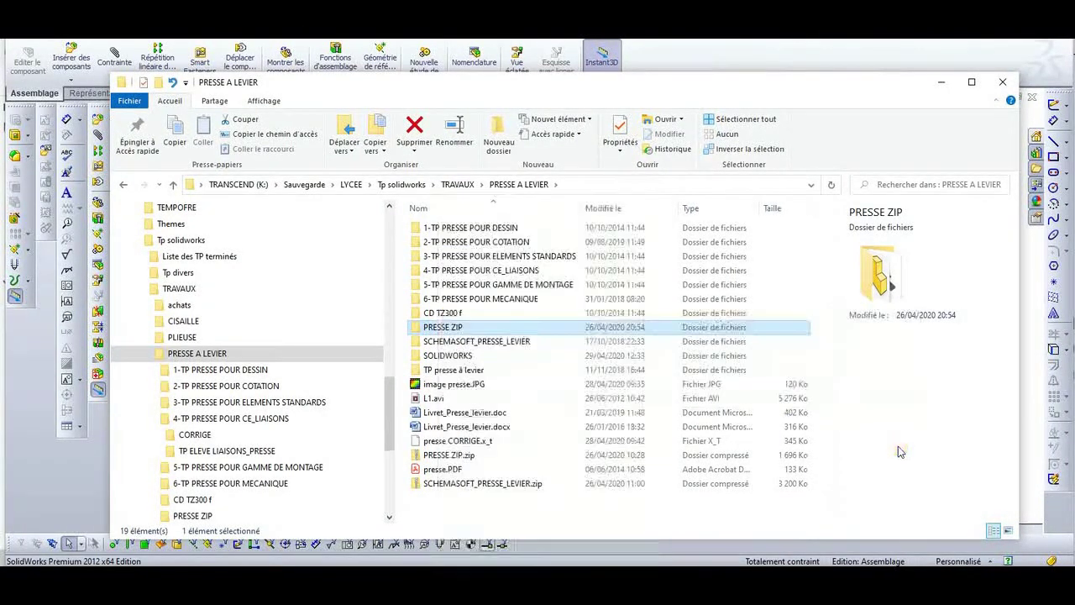
click(445, 455)
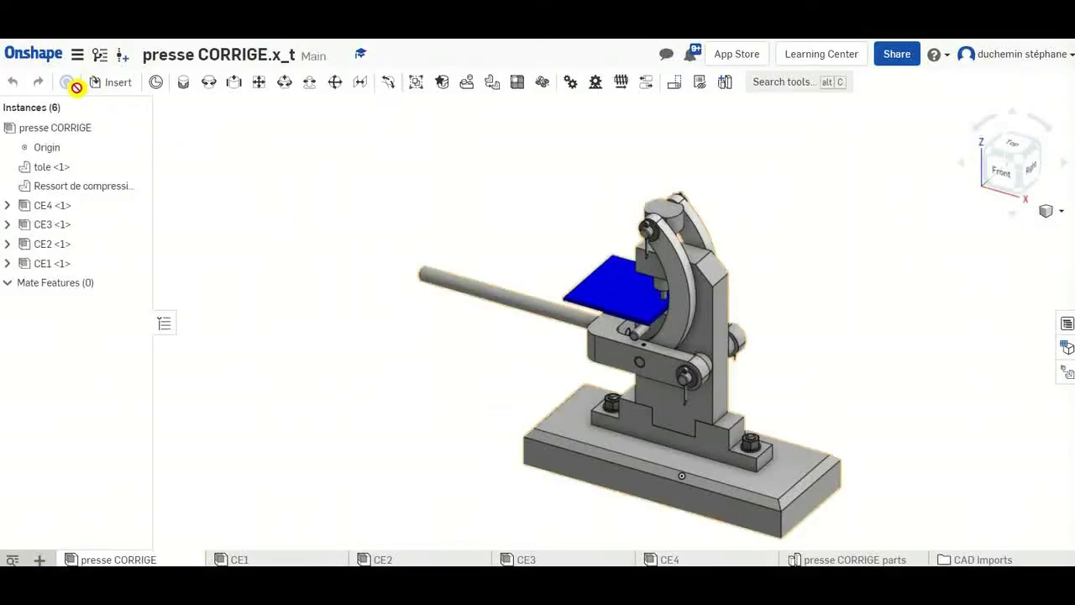
In Onshape, leave the open document for the document list and open the IMPORTATION folder under My Onshape.
click(39, 58)
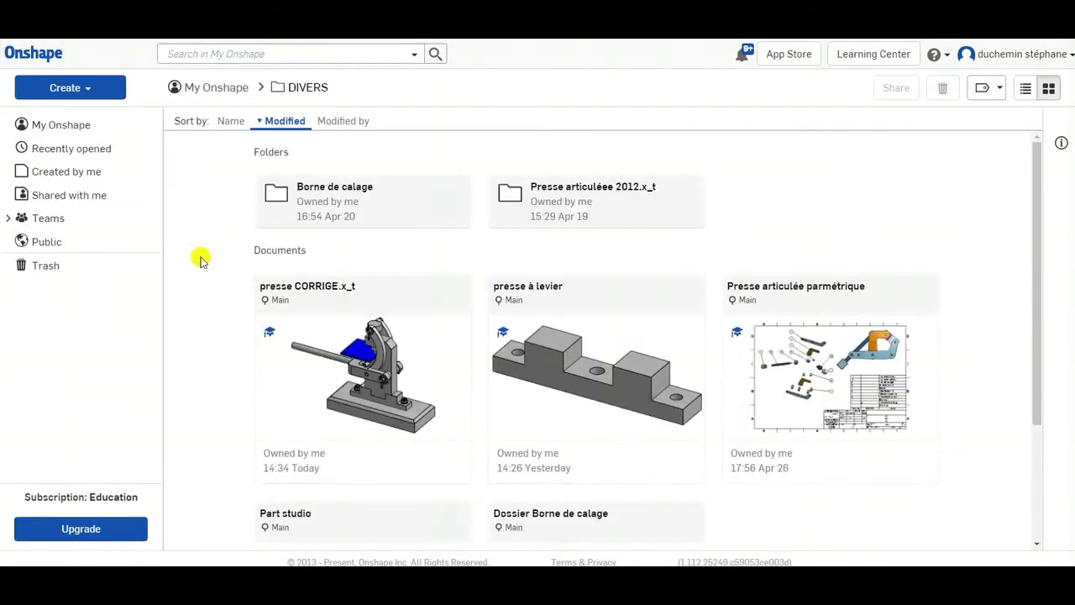
click(220, 94)
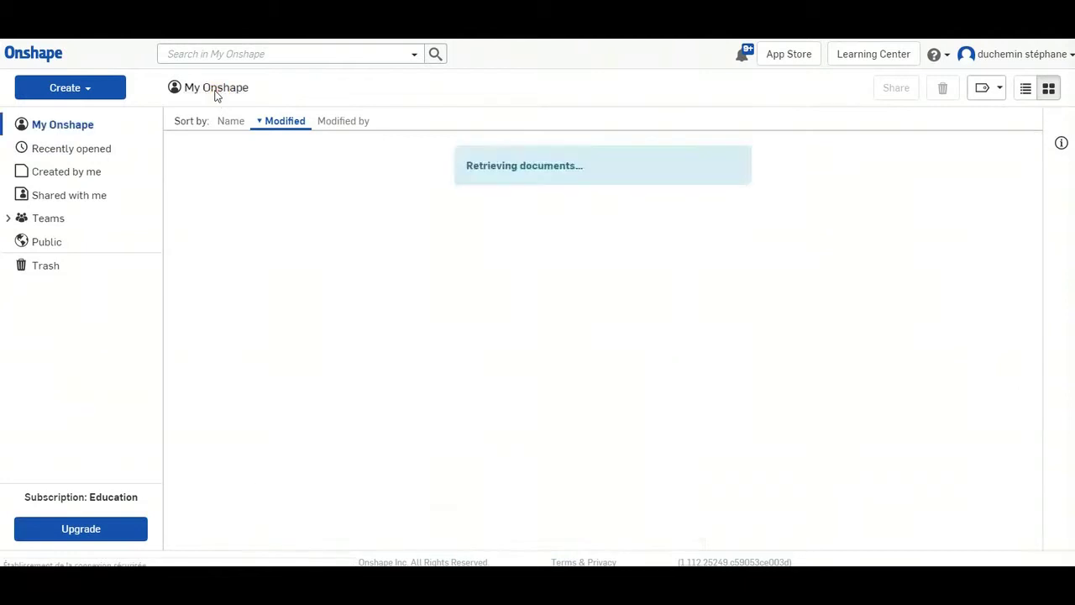
click(322, 212)
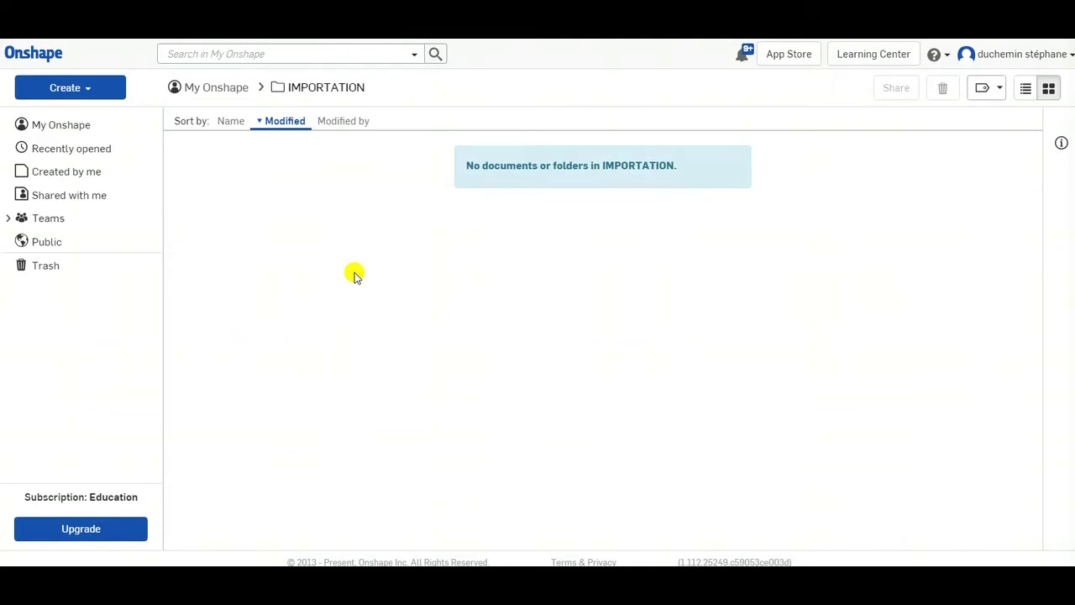
Start a file import and browse to the Sauvegarde folder on the TRANSCEND (K:) drive.
click(68, 92)
click(72, 174)
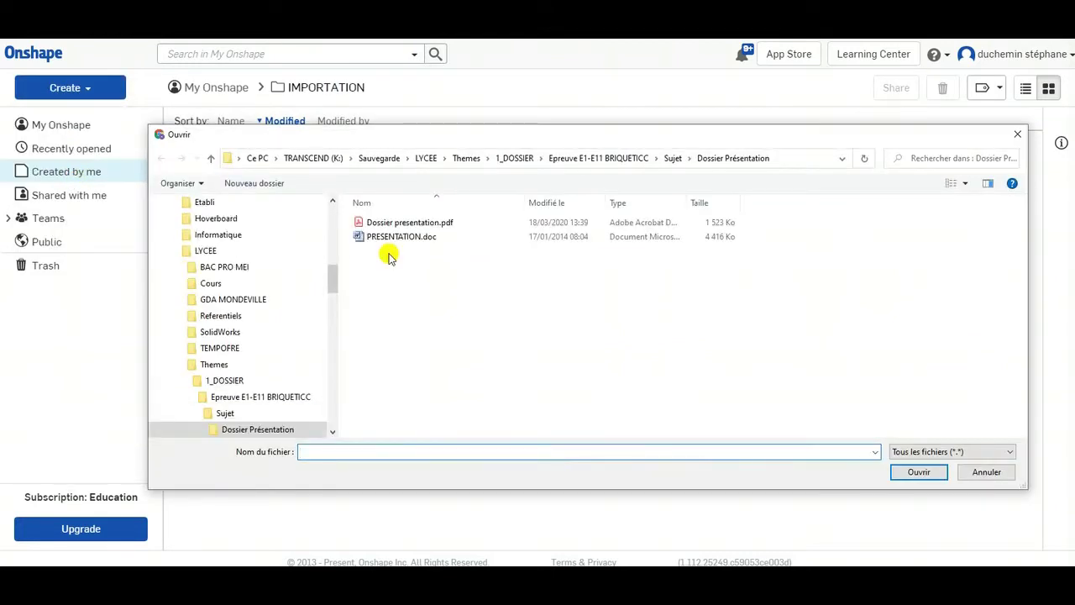
scroll(336, 331, down, 3)
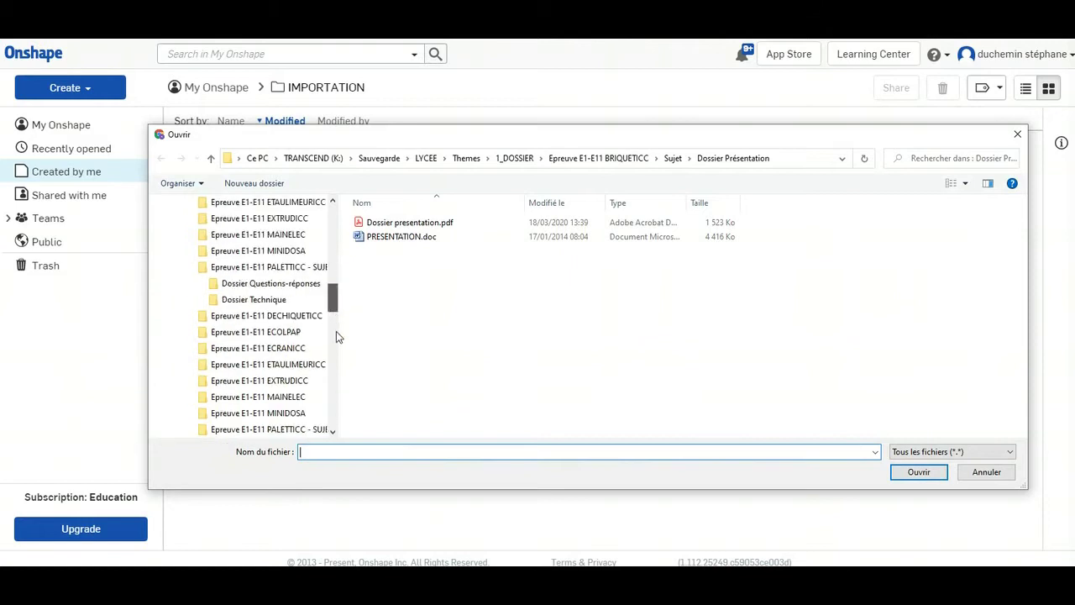
scroll(336, 331, down, 10)
scroll(332, 412, up, 1)
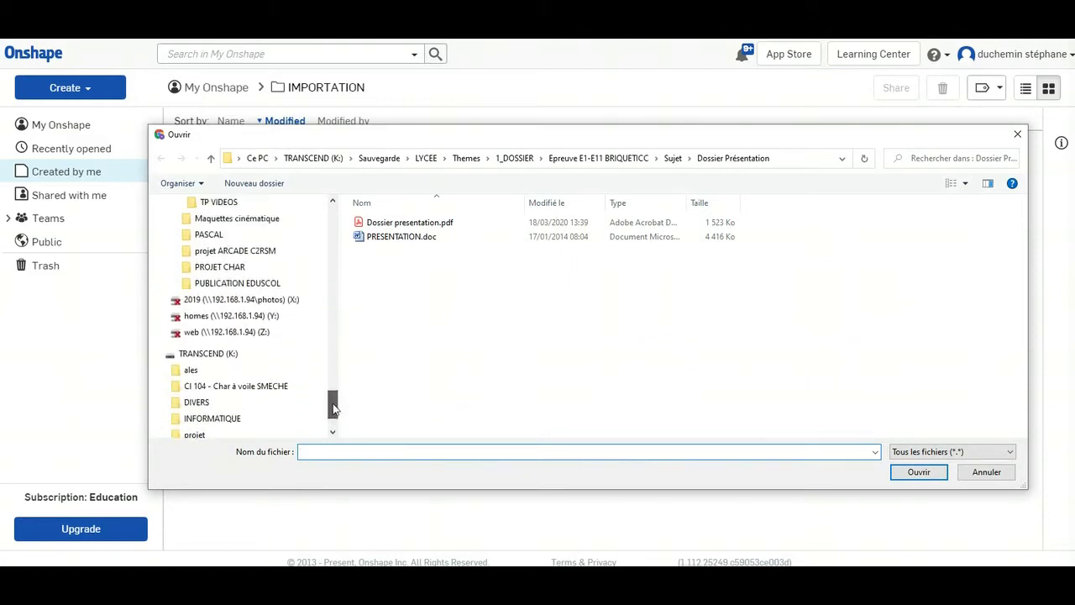
scroll(333, 410, down, 1)
click(204, 403)
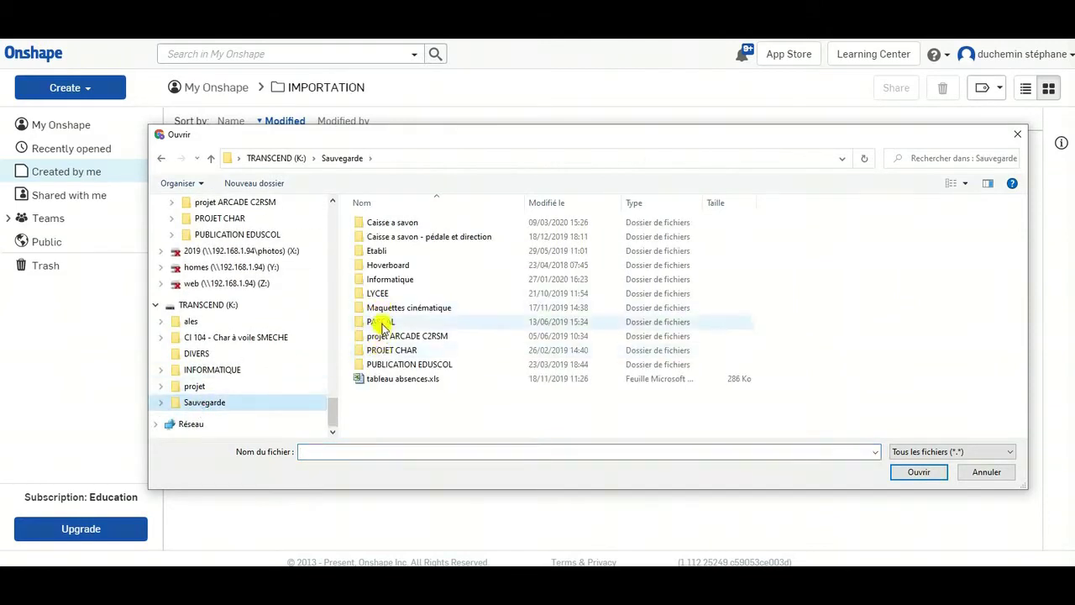
Choose PRESSE ZIP.zip for import from LYCEE\Tp solidworks\TRAVAUX\PRESSE A LEVIER.
double_click(377, 294)
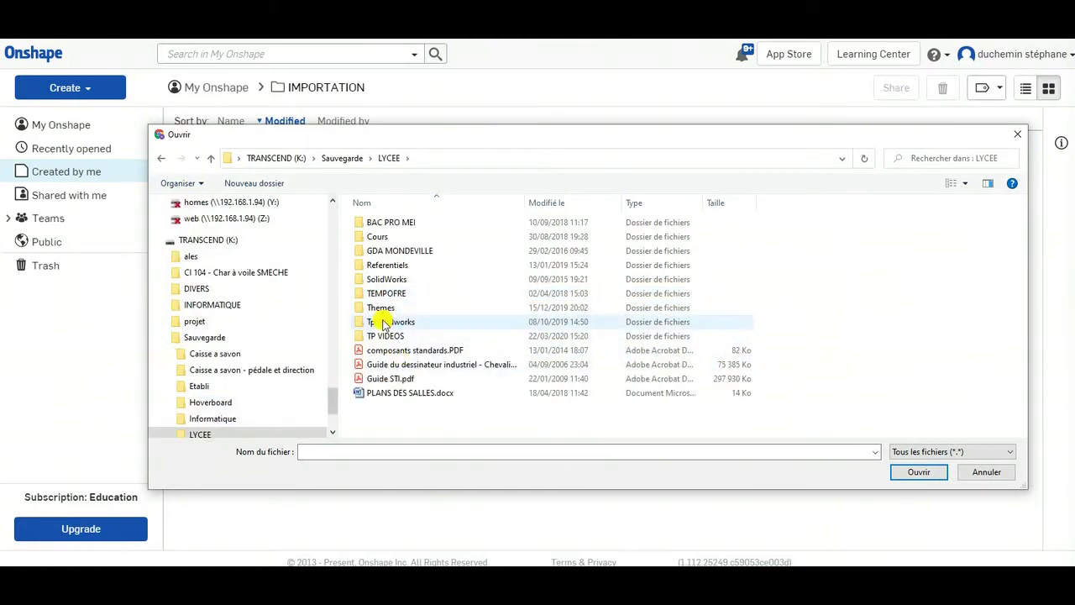
double_click(383, 324)
double_click(391, 251)
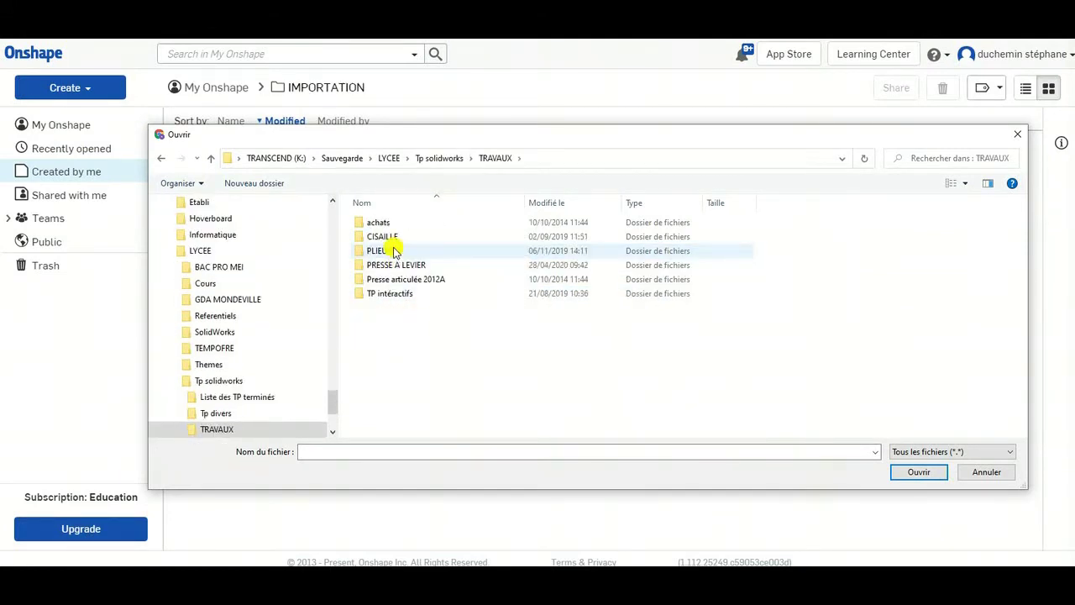
double_click(424, 265)
scroll(424, 377, down, 1)
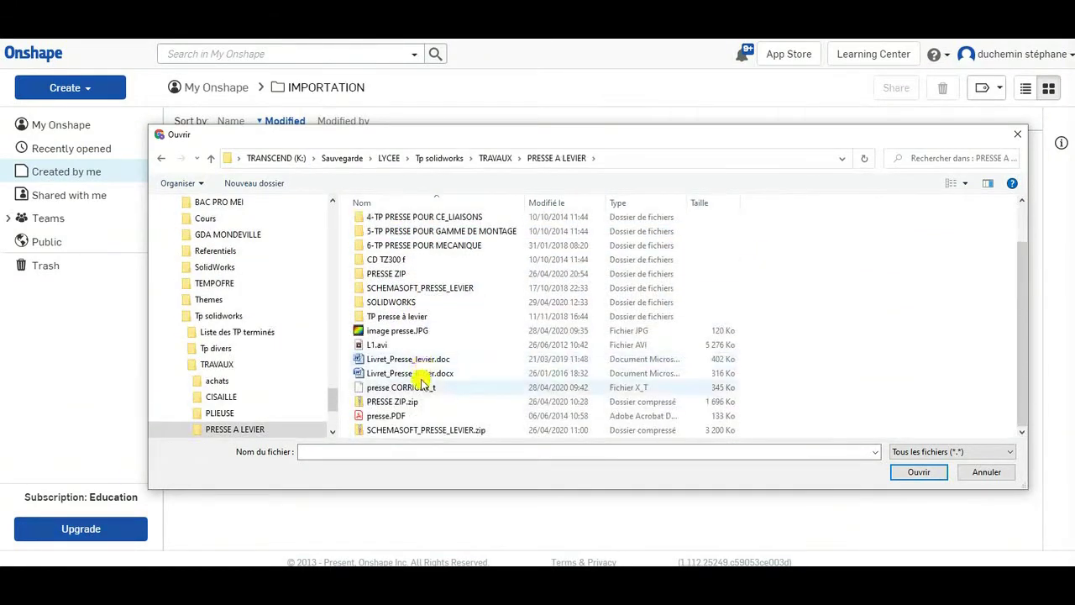
click(390, 402)
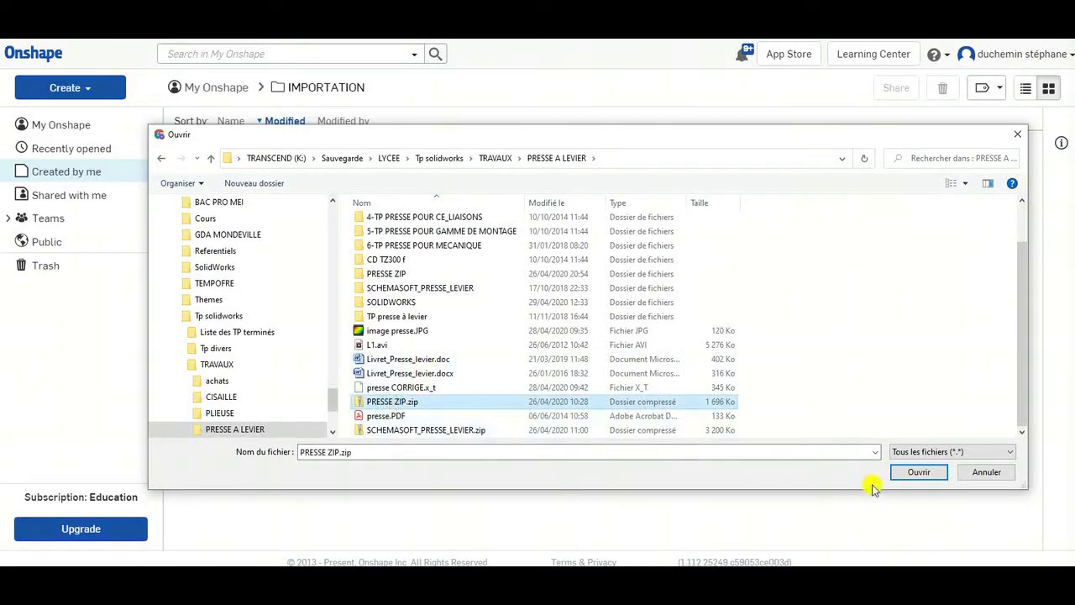
click(916, 472)
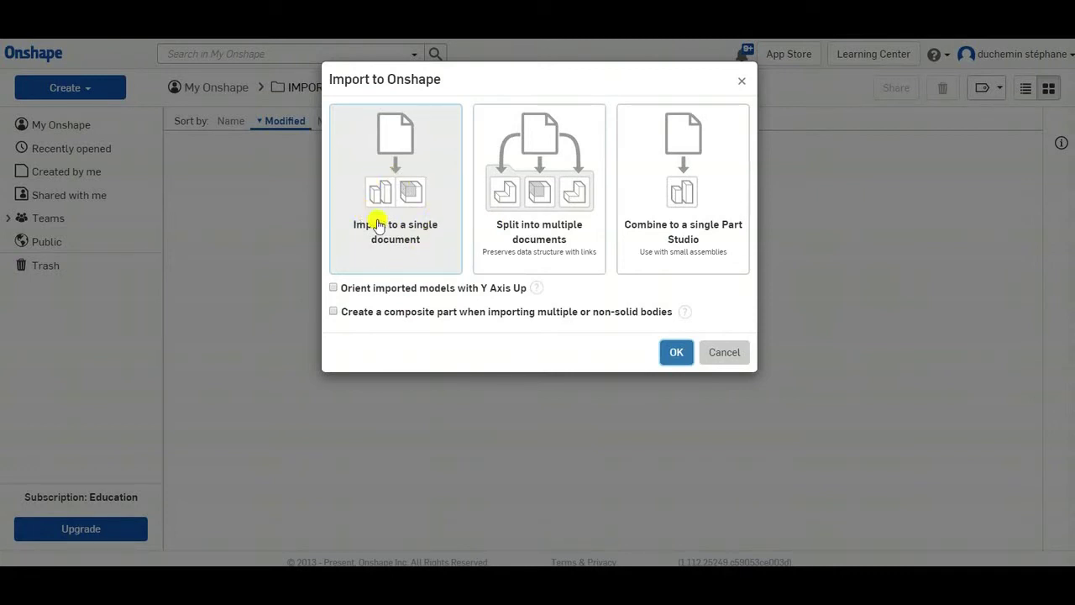
Import the archive to a single document with Y Axis Up orientation, and open the resulting PRESSE ZIP.zip document.
click(333, 288)
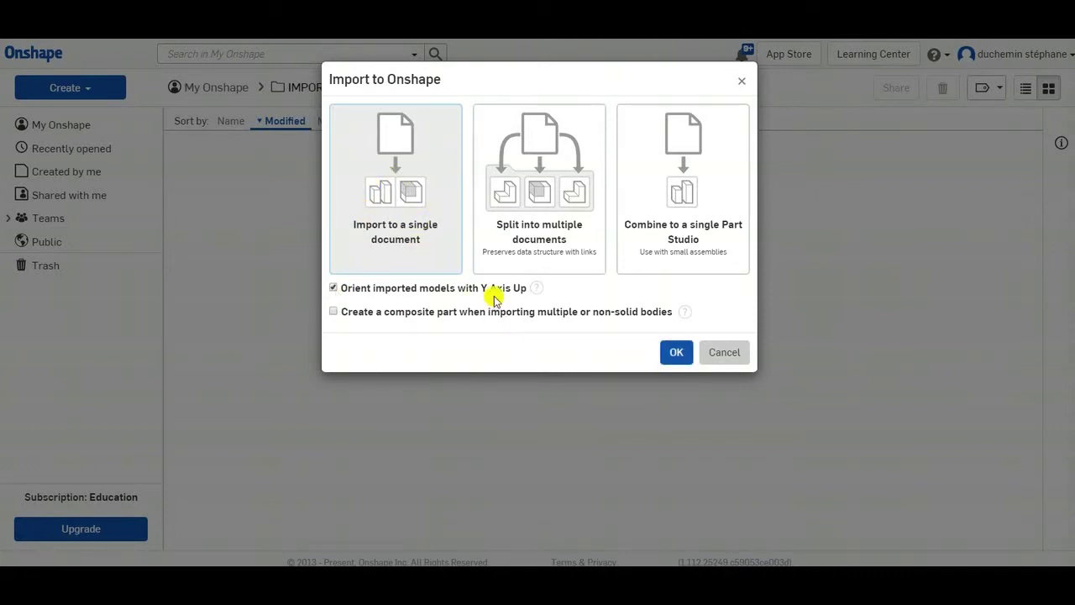
click(675, 353)
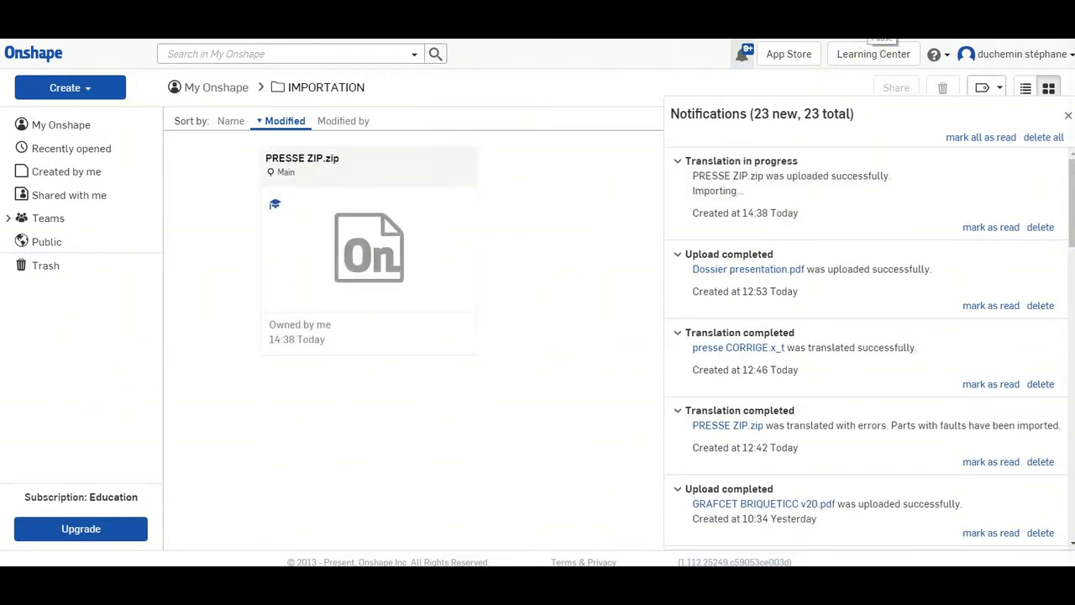
click(294, 162)
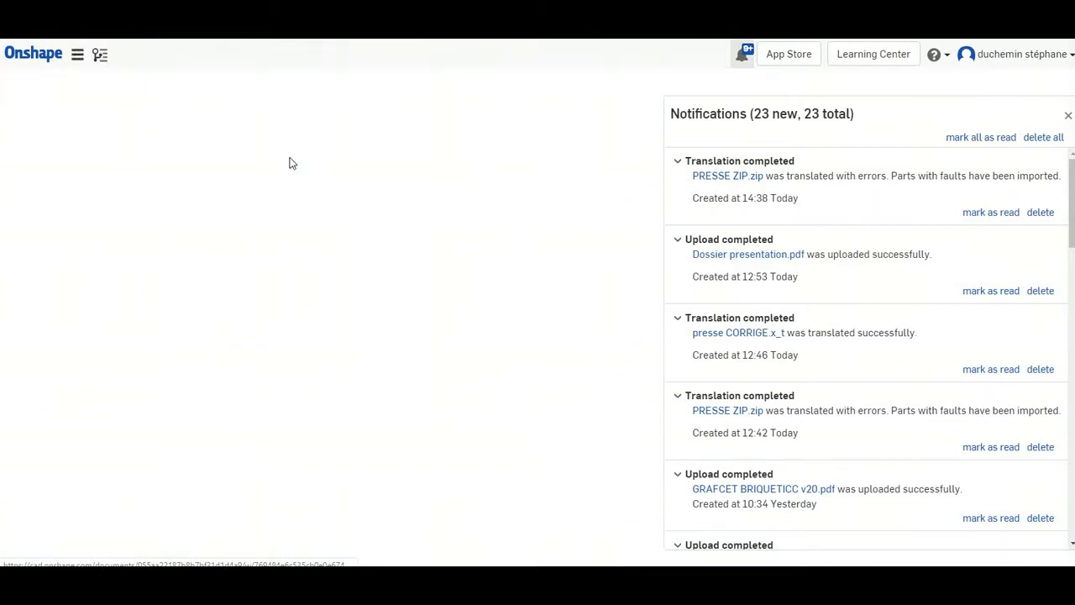
click(1069, 110)
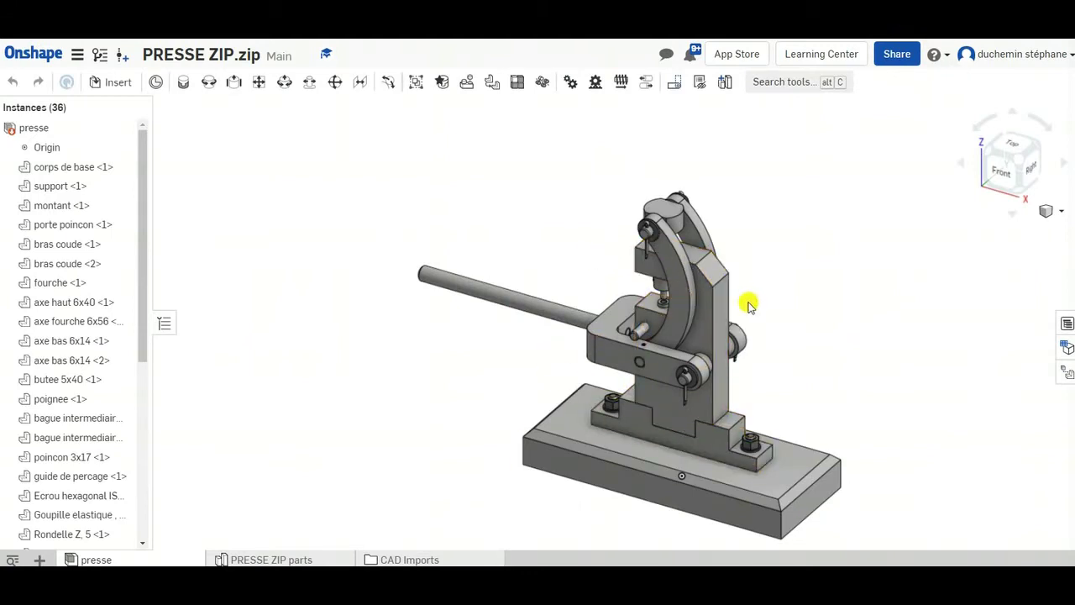
Examine the imported presse assembly and its instance list down to the last parts and the Mate Features.
middle_drag(761, 294, 698, 245)
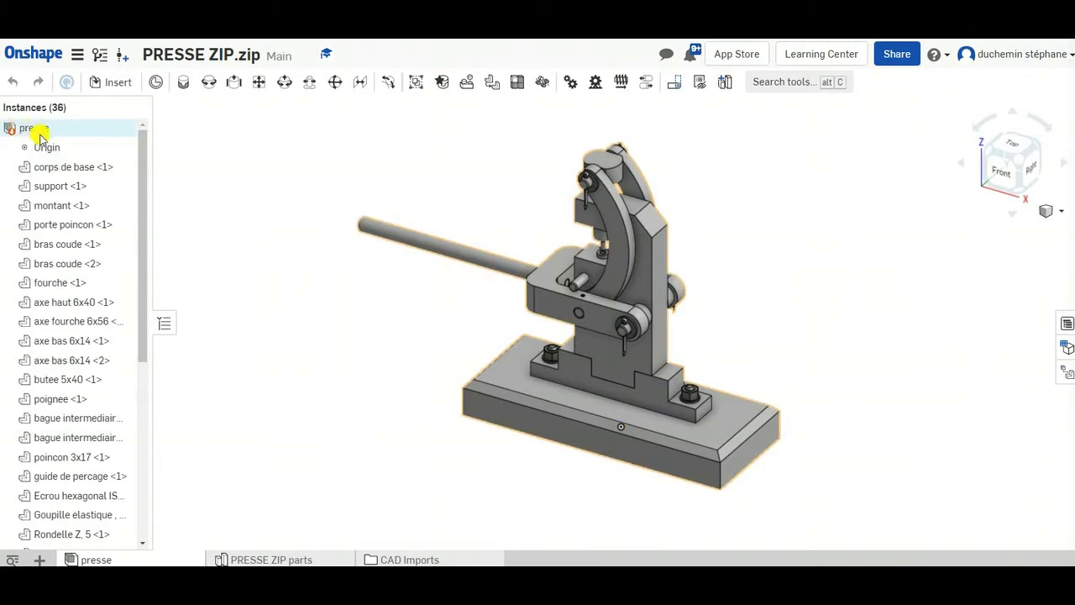
scroll(38, 379, down, 5)
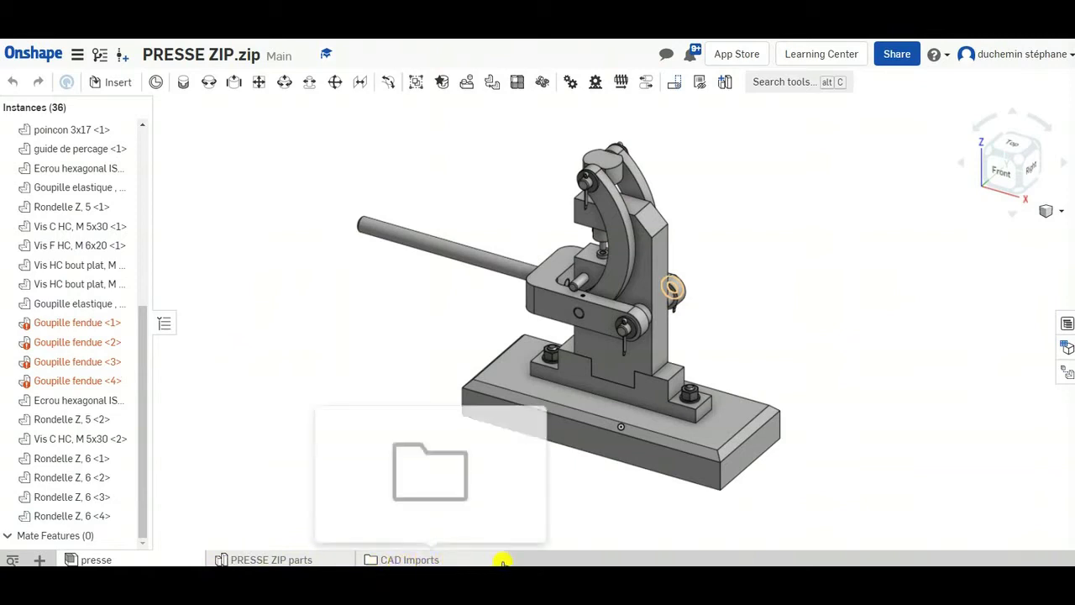
click(95, 559)
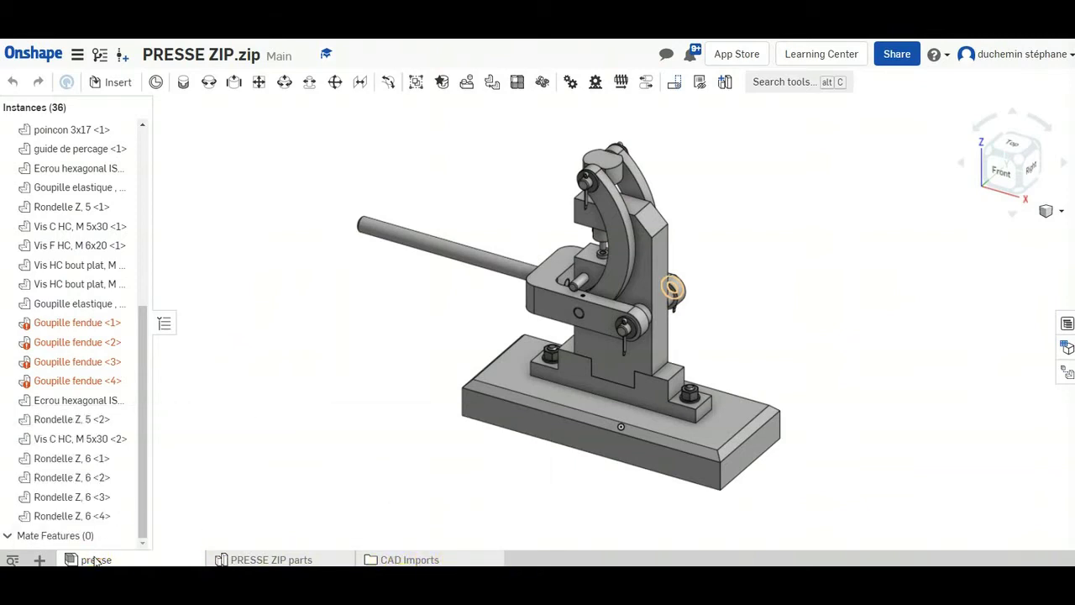
Examine the PRESSE ZIP parts studio with its parts list and the contents of the CAD Imports folder.
click(232, 560)
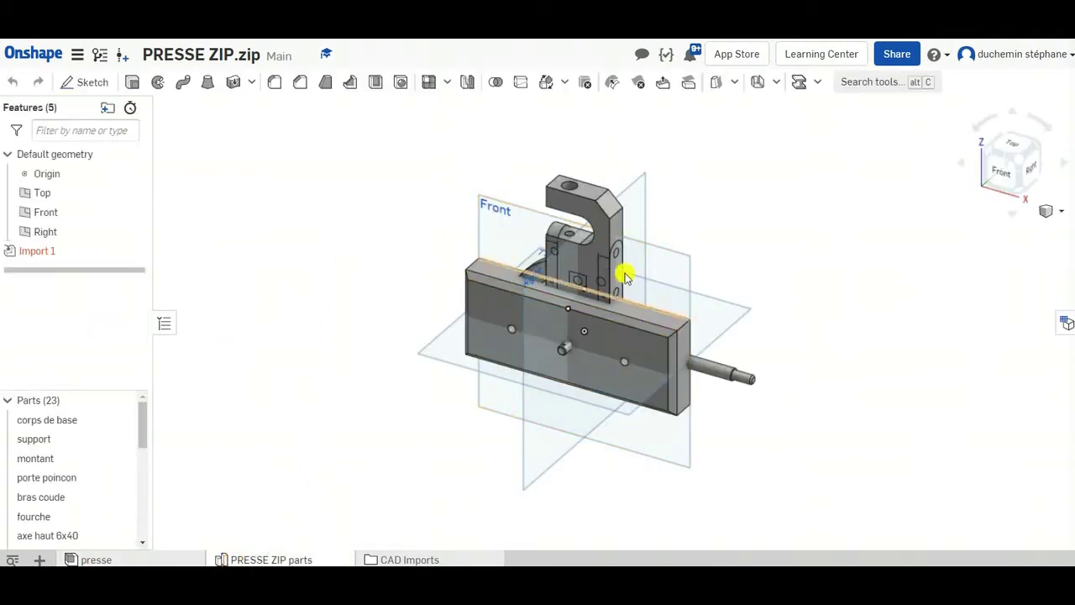
mouse_move(420, 213)
right_down()
mouse_move(316, 249)
mouse_move(428, 209)
right_up()
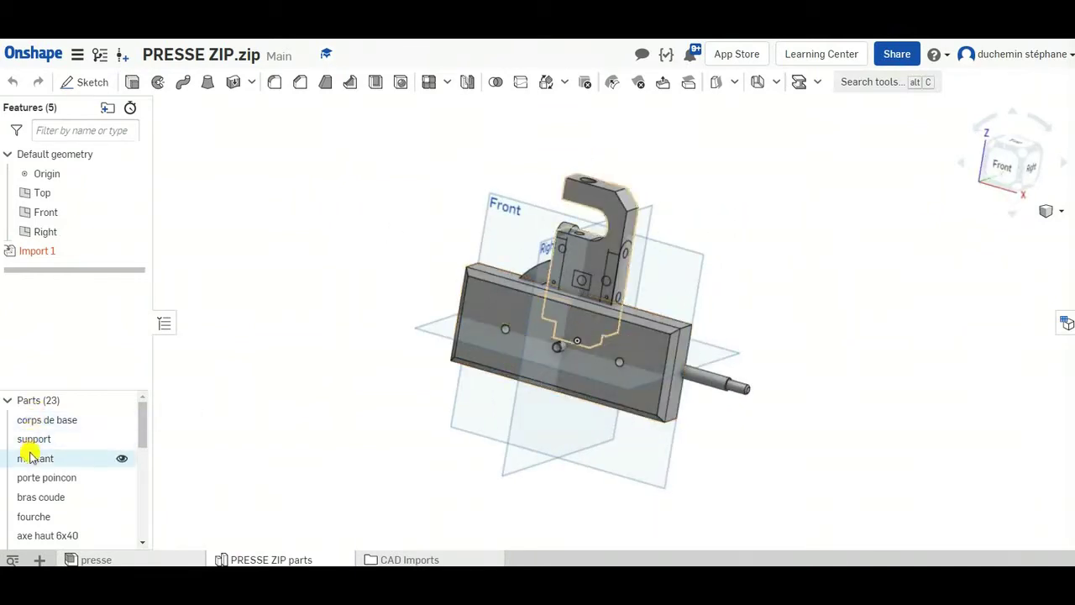
scroll(29, 477, down, 5)
scroll(29, 477, up, 5)
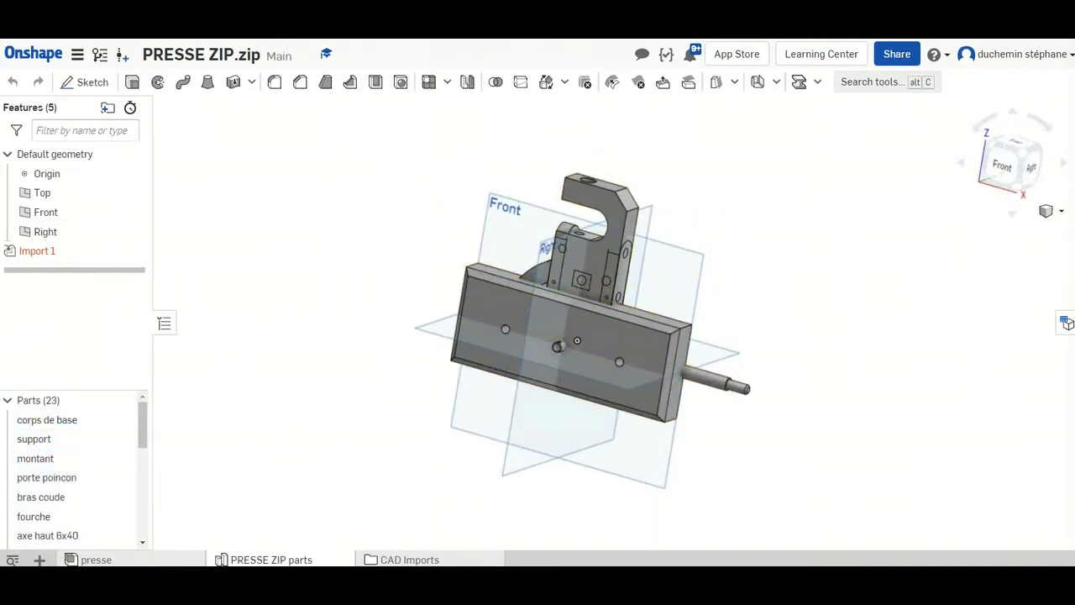
click(415, 560)
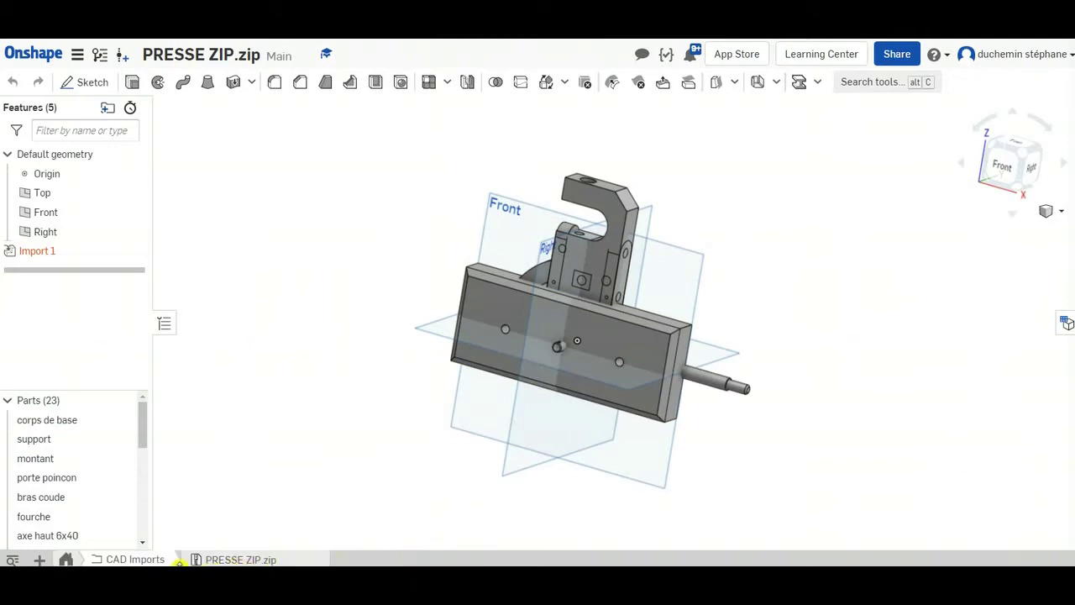
mouse_move(212, 560)
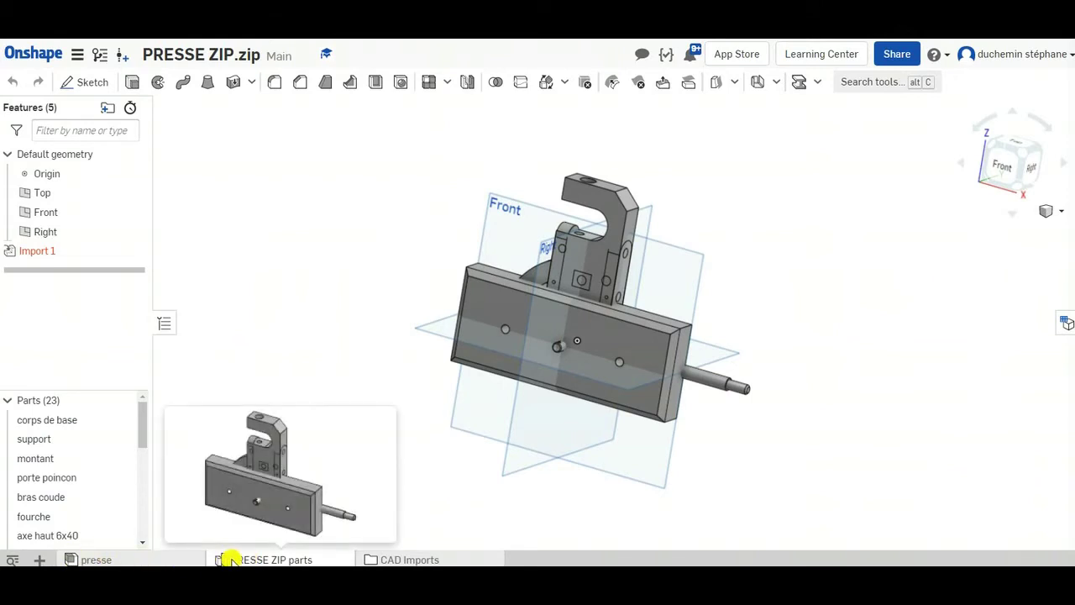
mouse_move(92, 558)
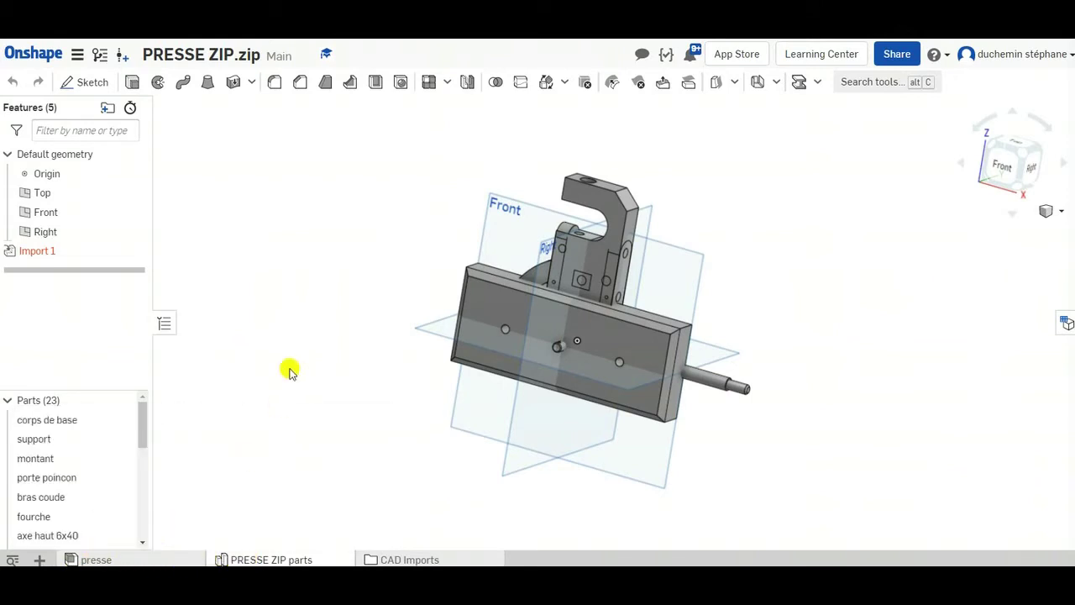
Test the freedom of the base plate in the presse assembly by moving it away from the press, and undo the move.
click(94, 558)
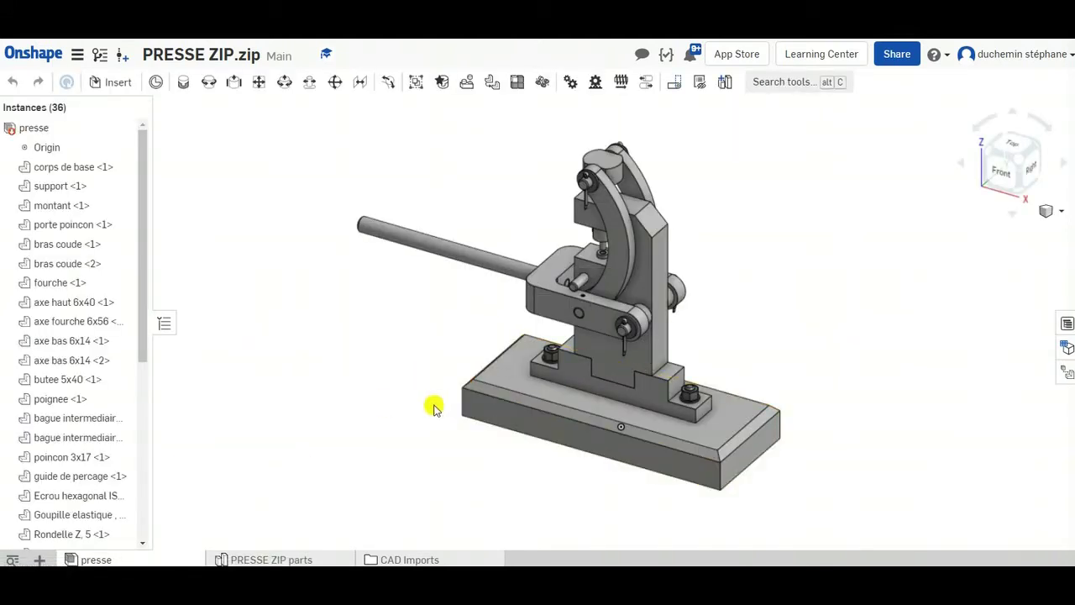
click(468, 392)
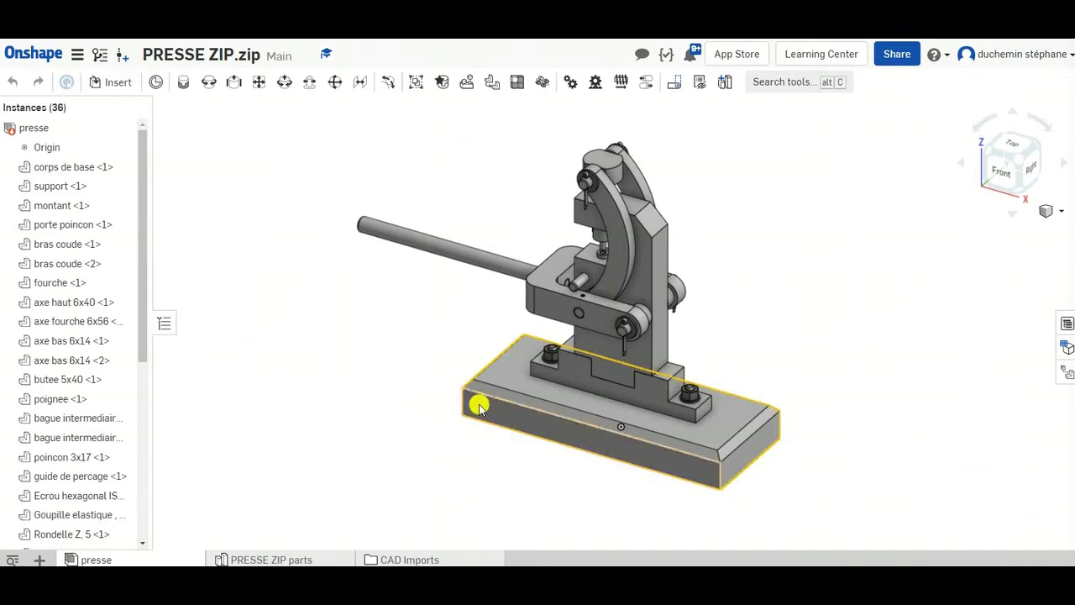
drag(479, 403, 345, 498)
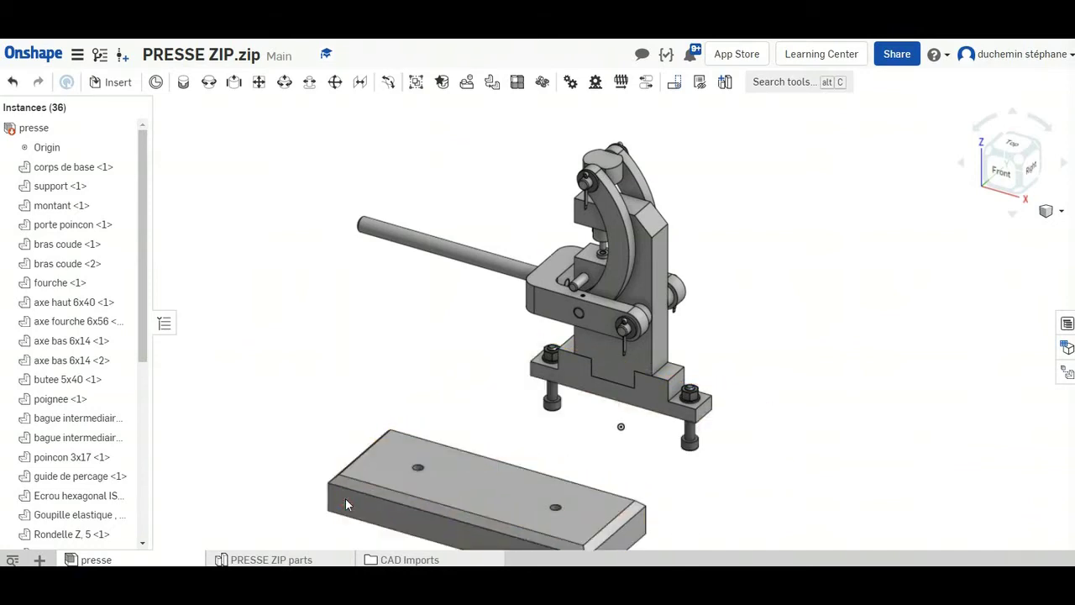
click(14, 82)
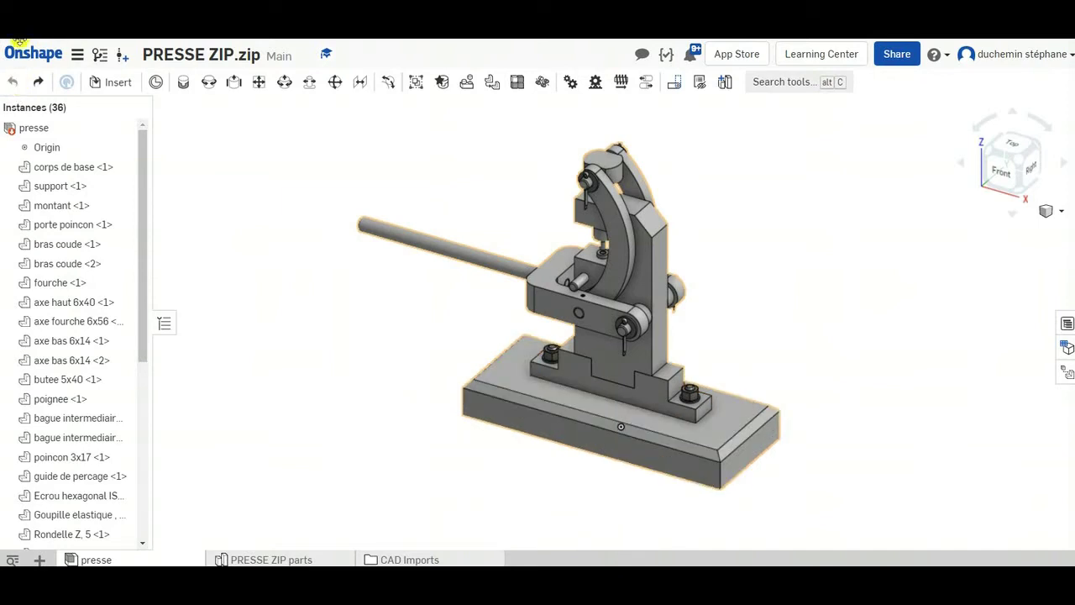
Return to the IMPORTATION folder and choose PRESSE ZIP.zip from the PRESSE A LEVIER folder for a new import.
click(29, 52)
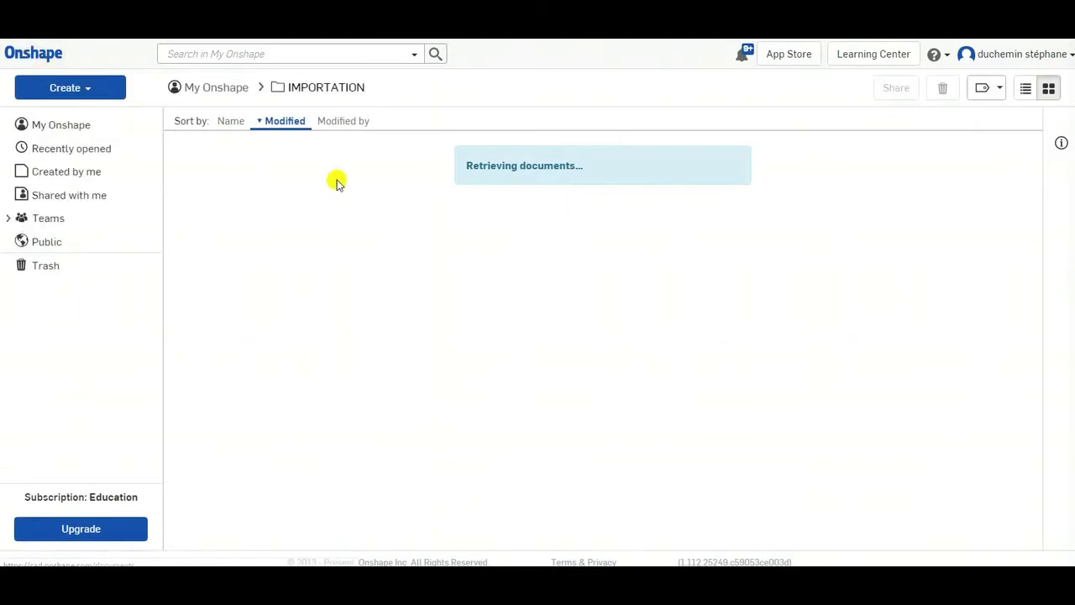
click(90, 87)
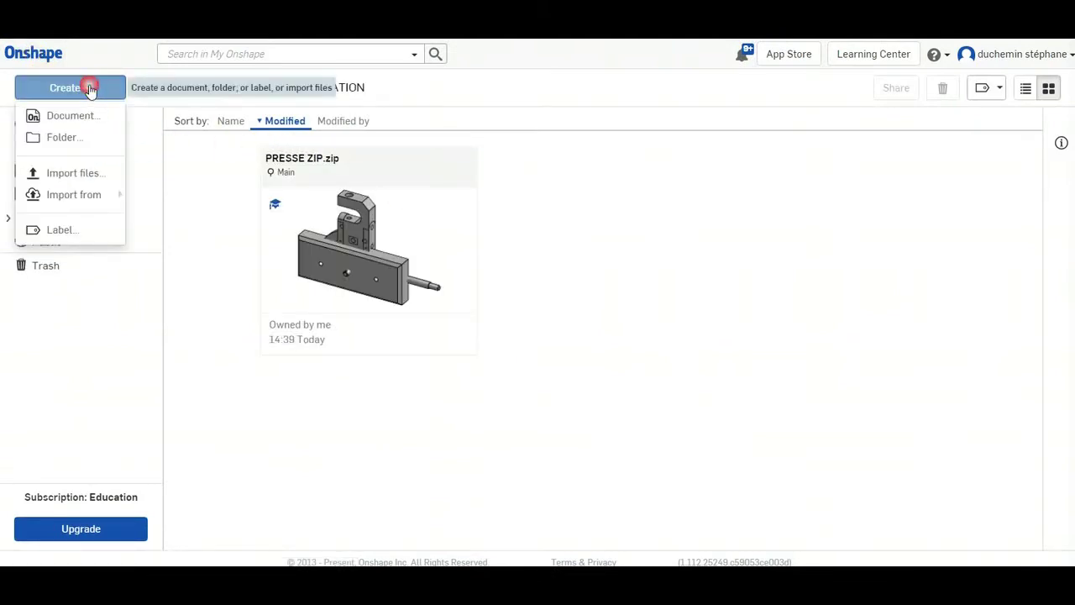
click(77, 173)
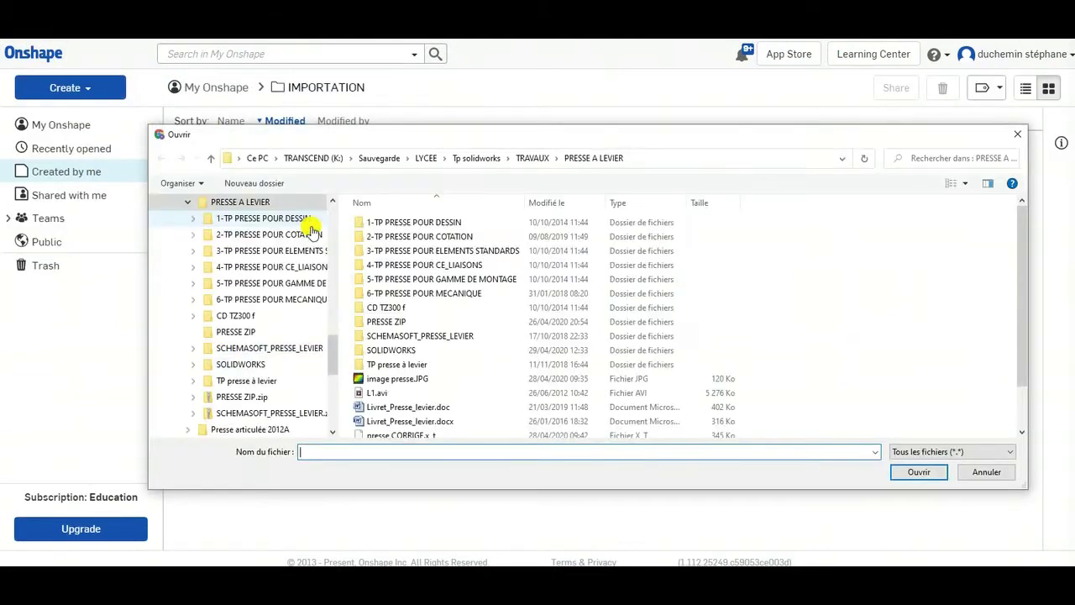
scroll(412, 378, down, 2)
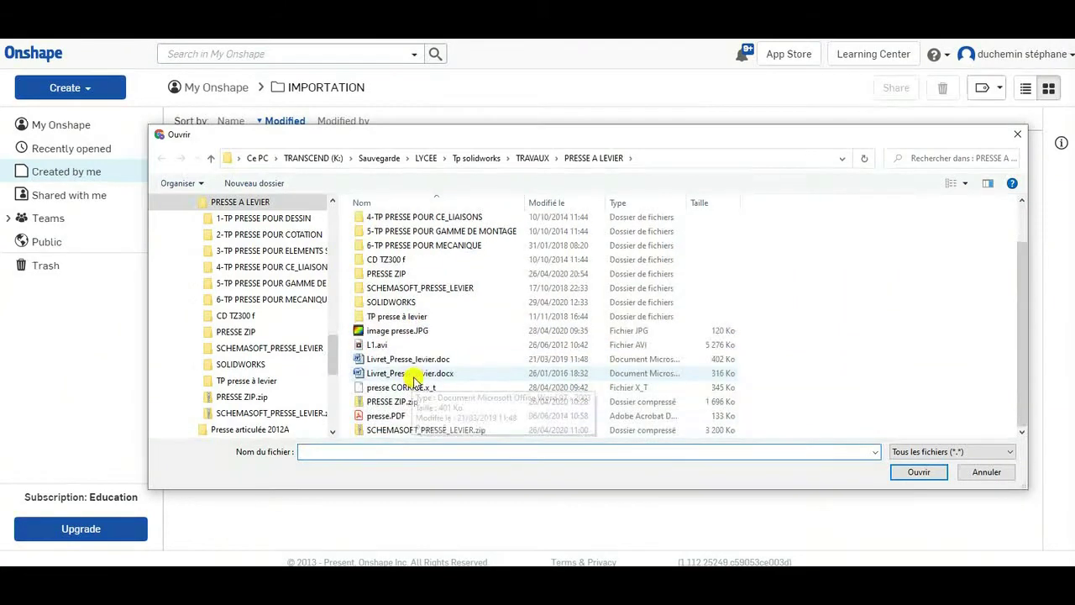
click(397, 402)
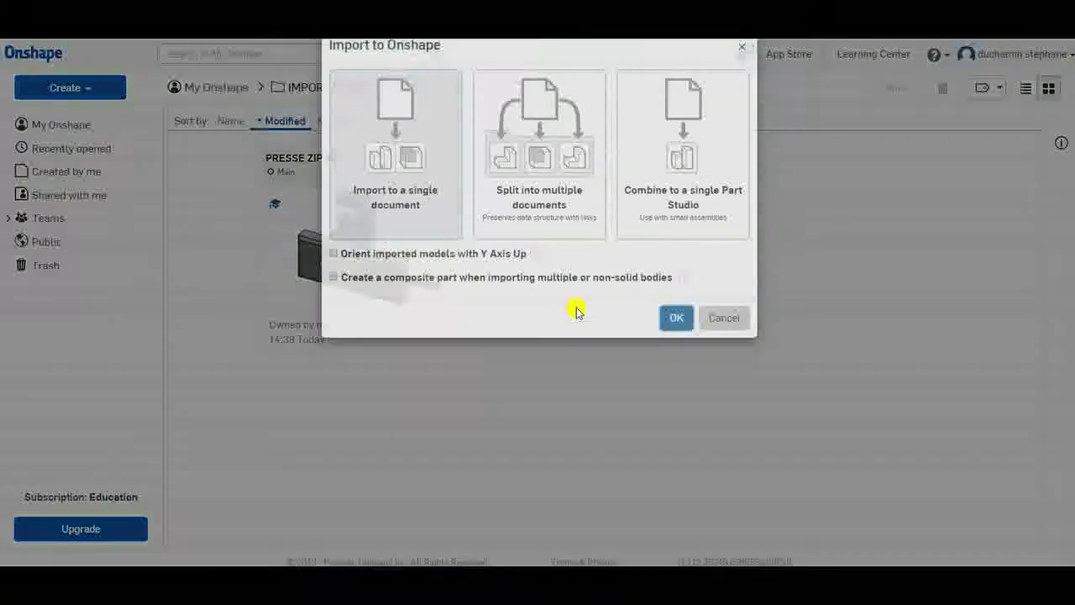
click(918, 472)
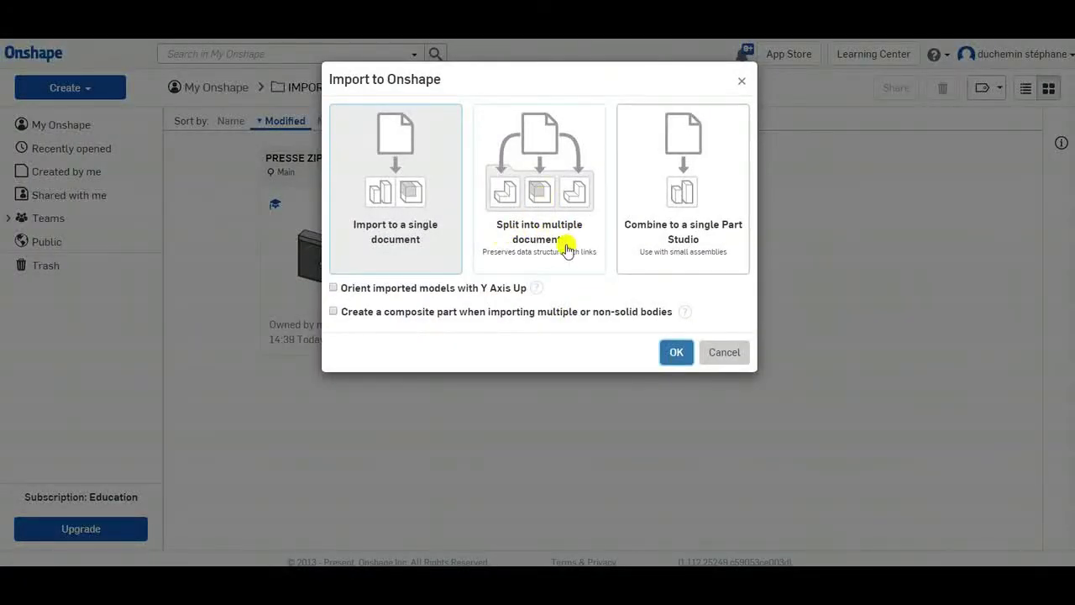
Import the archive split into multiple documents, oriented with Y Axis Up.
click(542, 210)
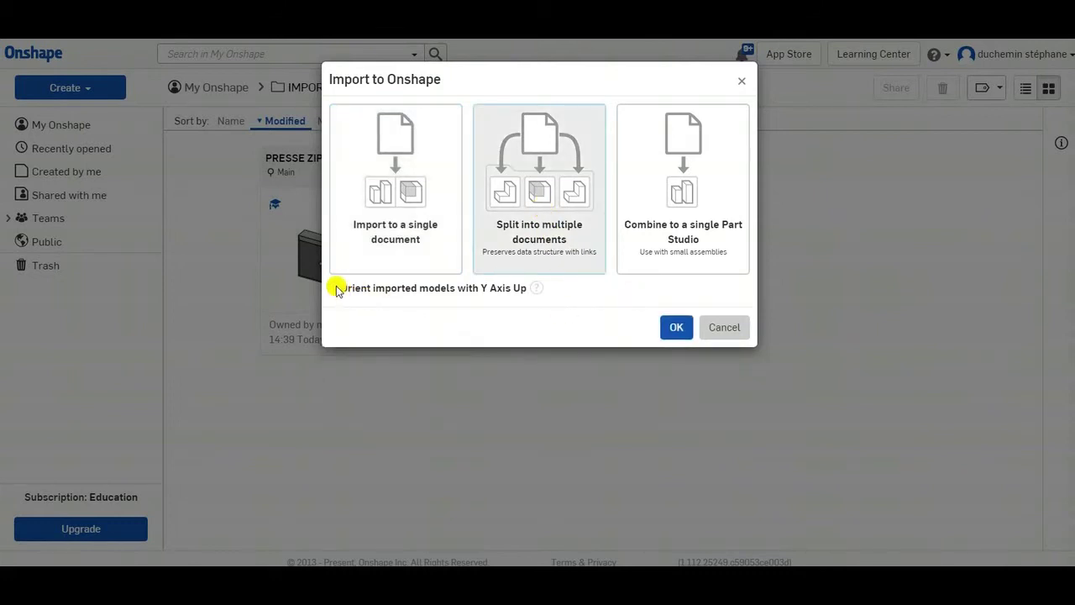
click(336, 288)
click(678, 327)
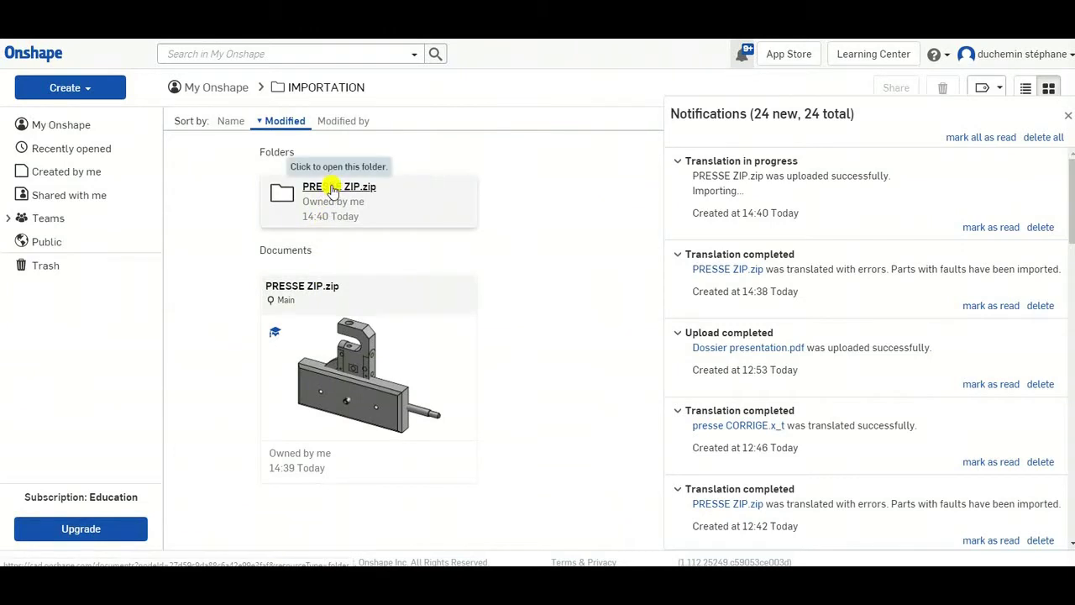
Open the imported PRESSE ZIP.zip folder within IMPORTATION and look through its separate part documents.
click(293, 285)
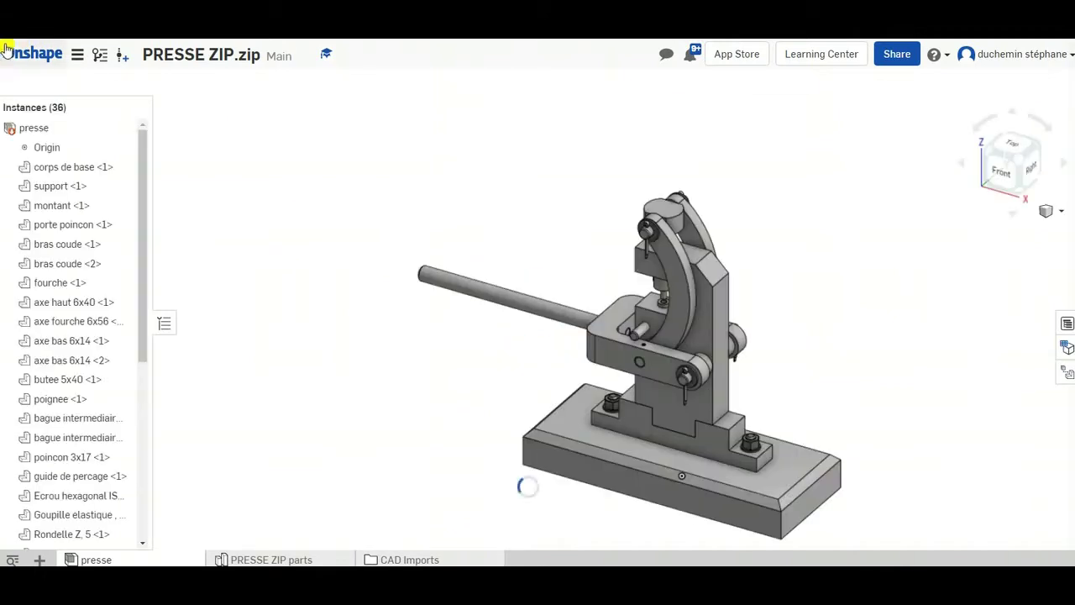
key(alt+Left)
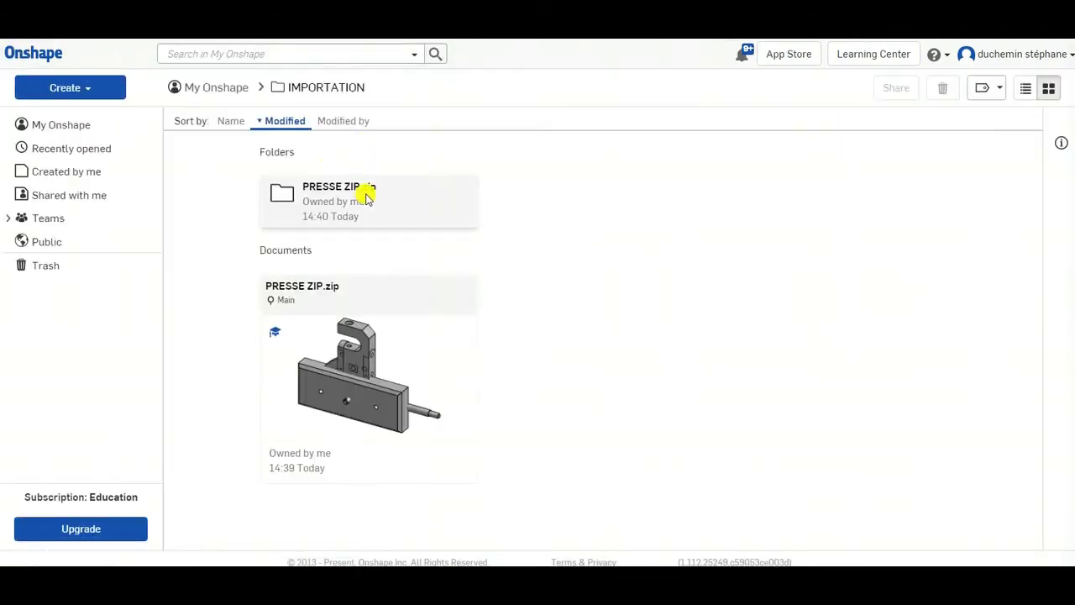
double_click(328, 190)
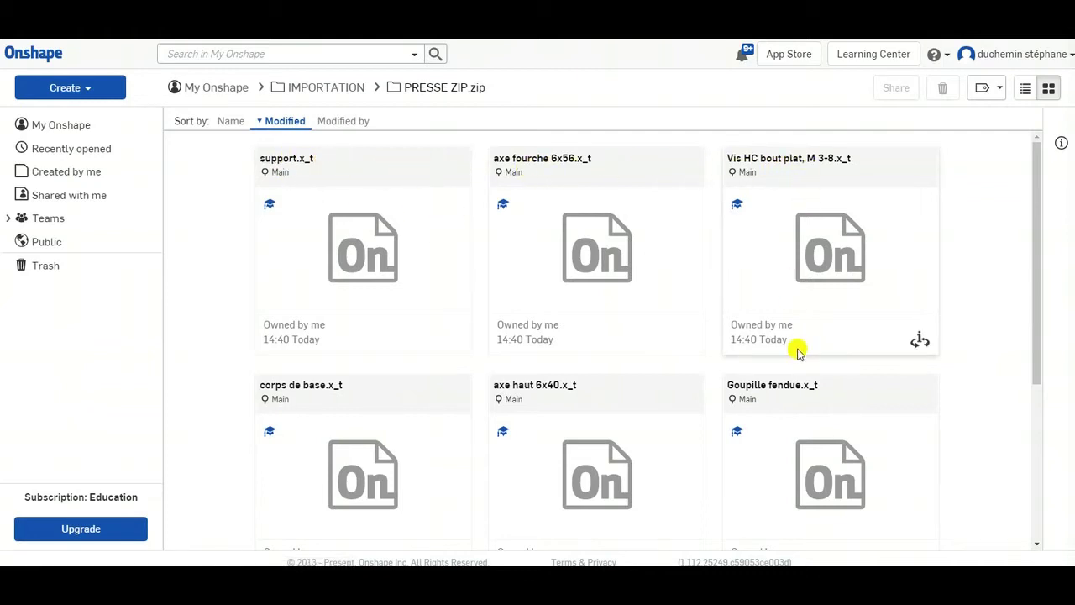
scroll(798, 353, down, 3)
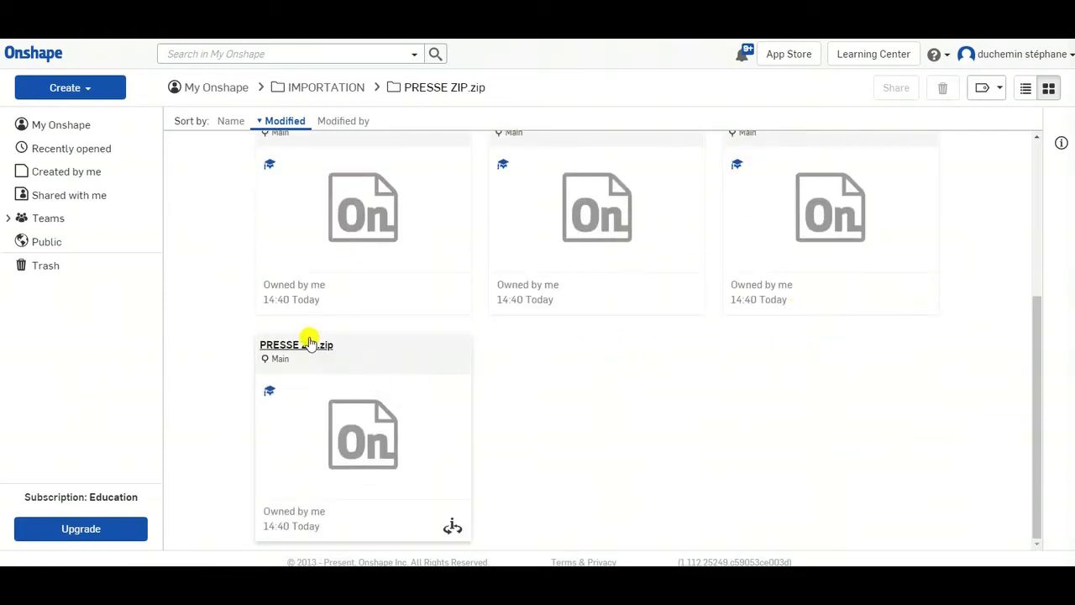
scroll(302, 336, up, 3)
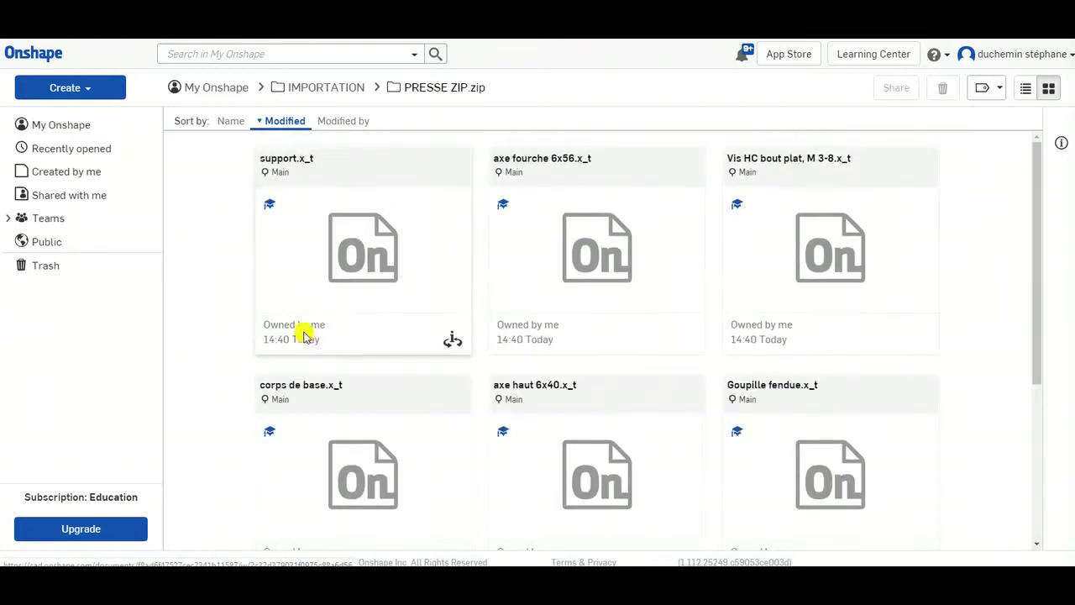
Open the support.x_t document and examine the support part and its CAD Imports folder.
click(280, 160)
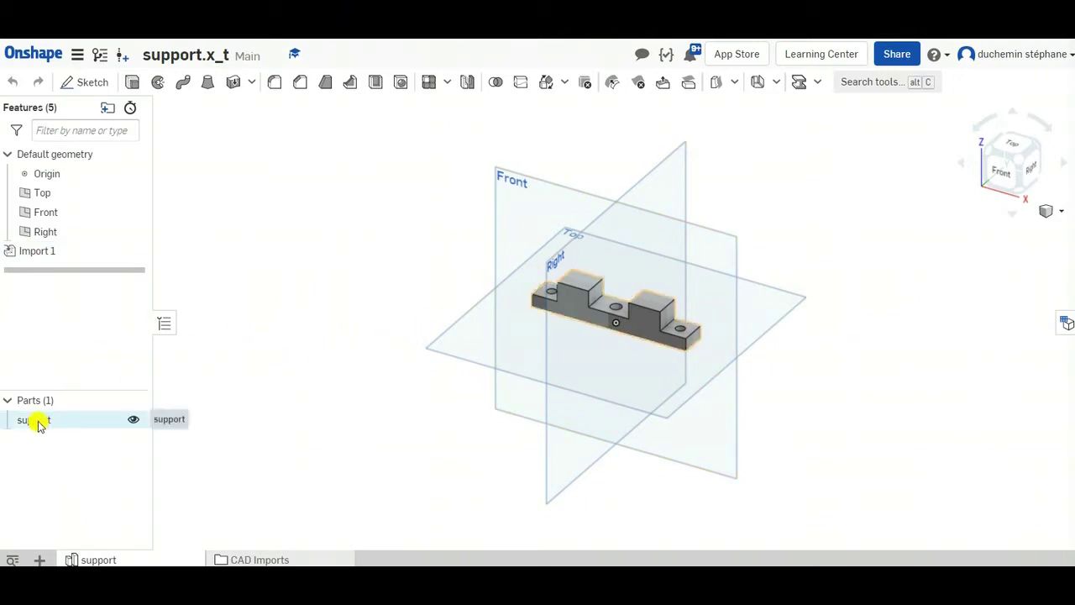
right_drag(377, 269, 350, 259)
key(shift+7)
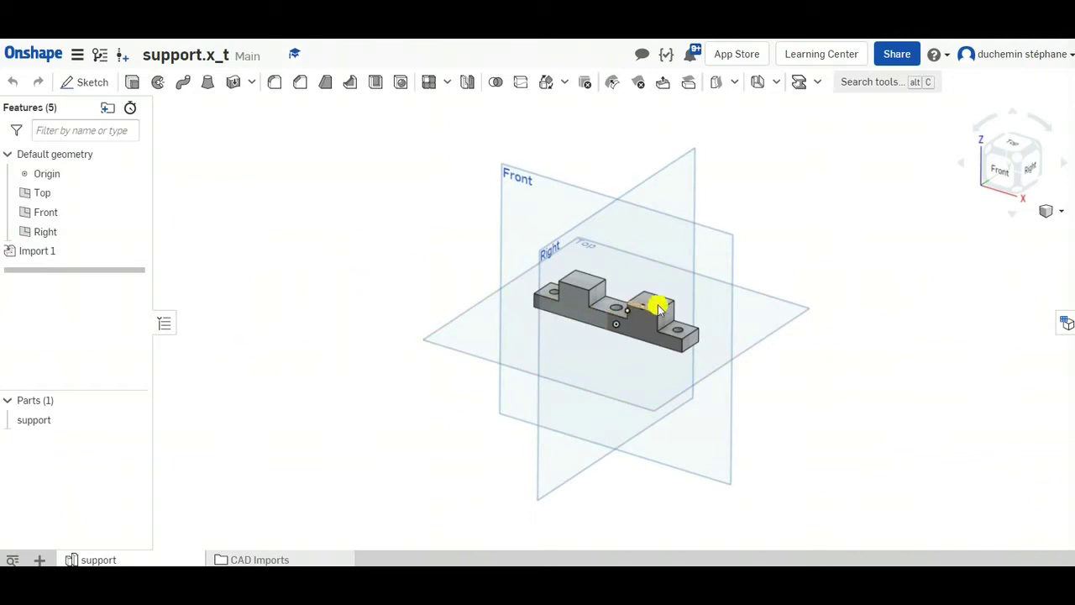
click(405, 379)
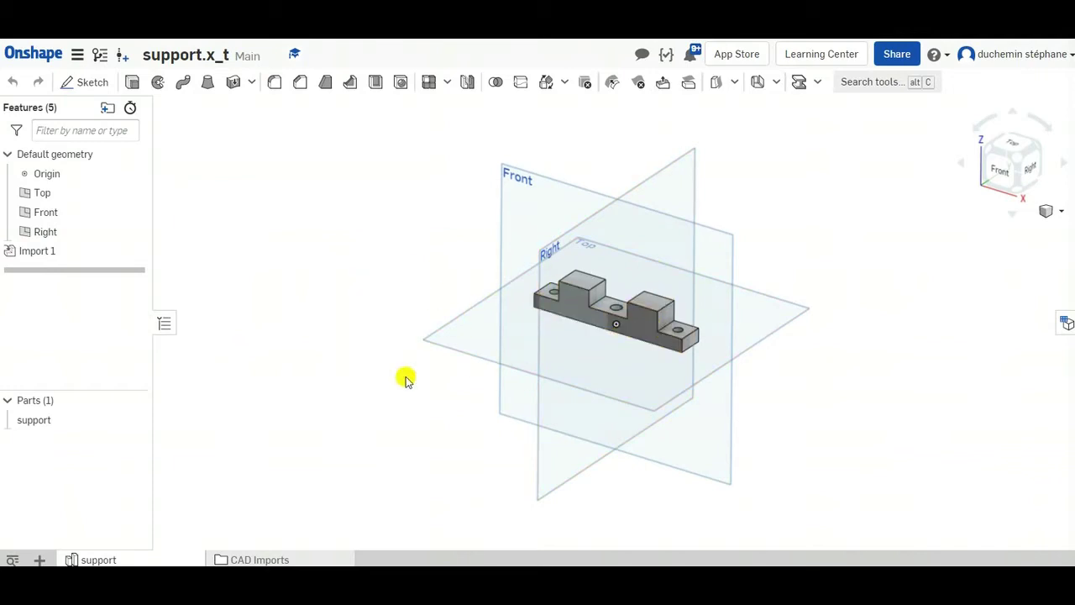
click(264, 560)
click(93, 560)
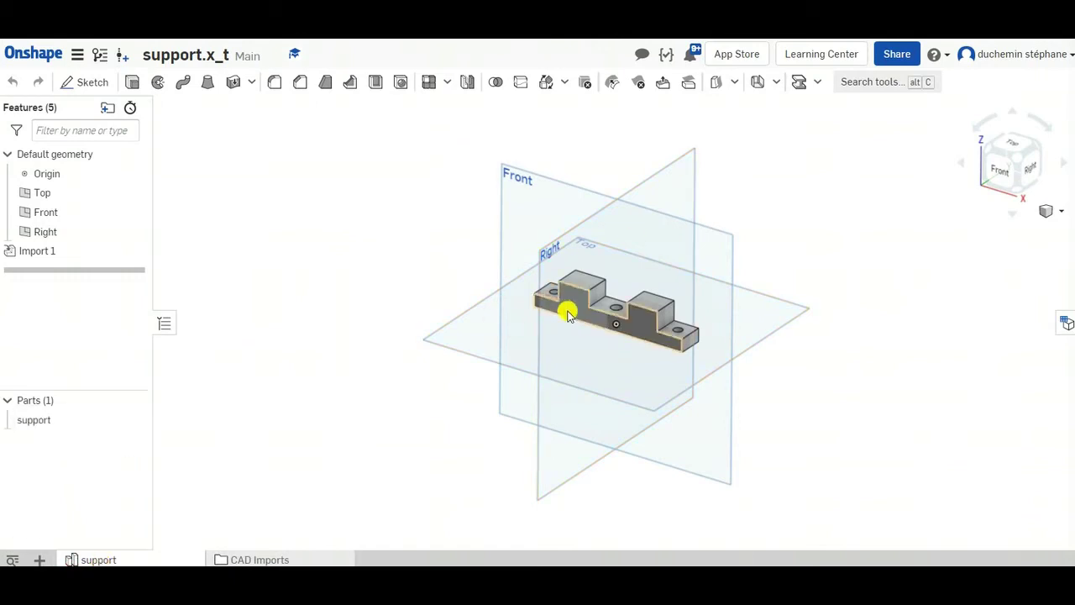
Go back up to the IMPORTATION folder and select PRESSE ZIP.zip for another file import.
click(34, 54)
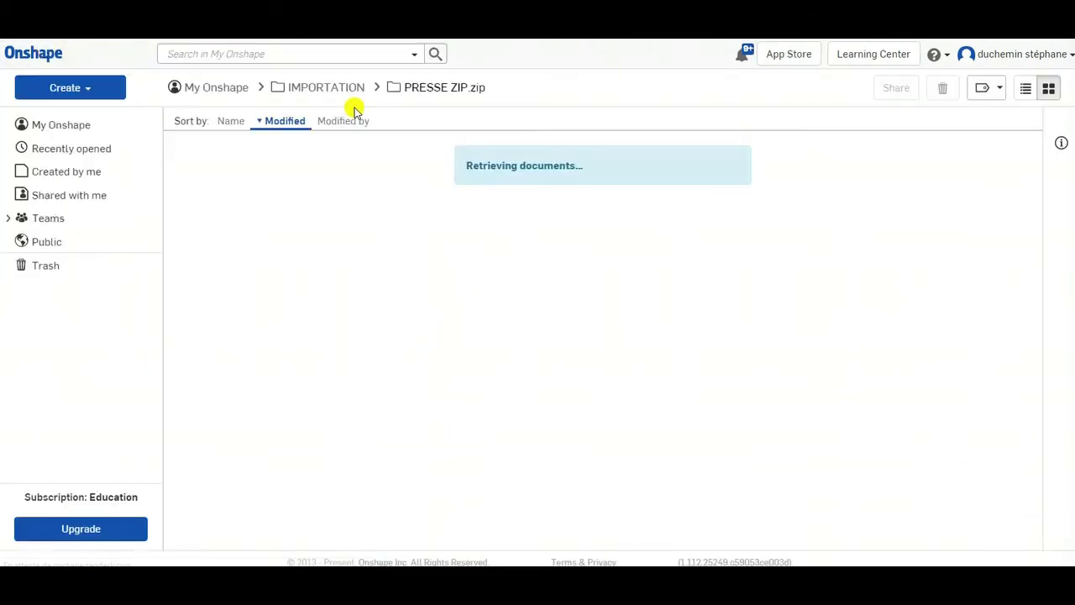
click(286, 86)
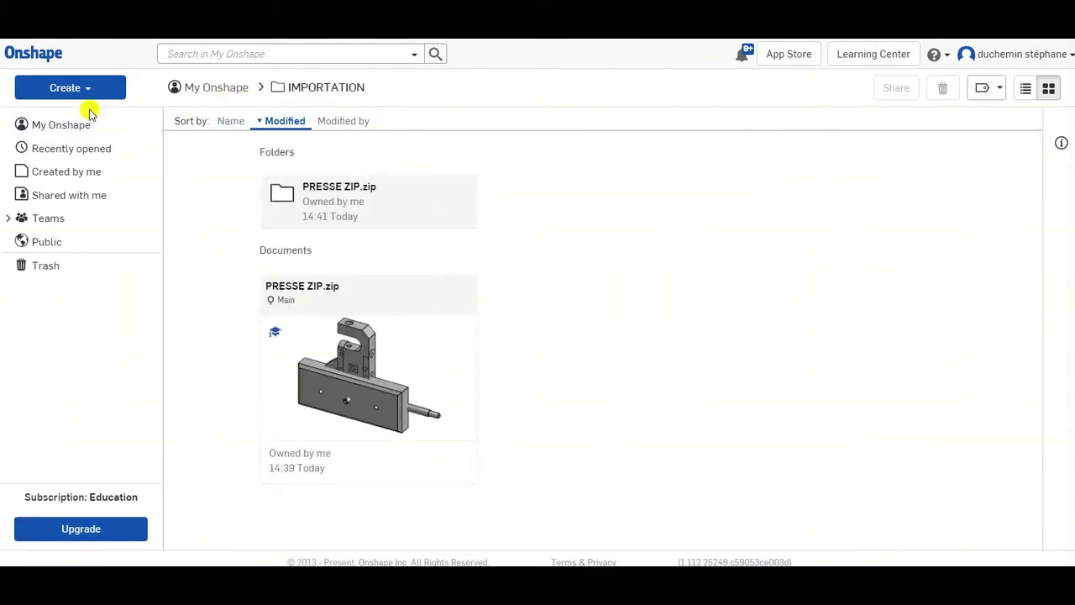
click(67, 88)
click(77, 174)
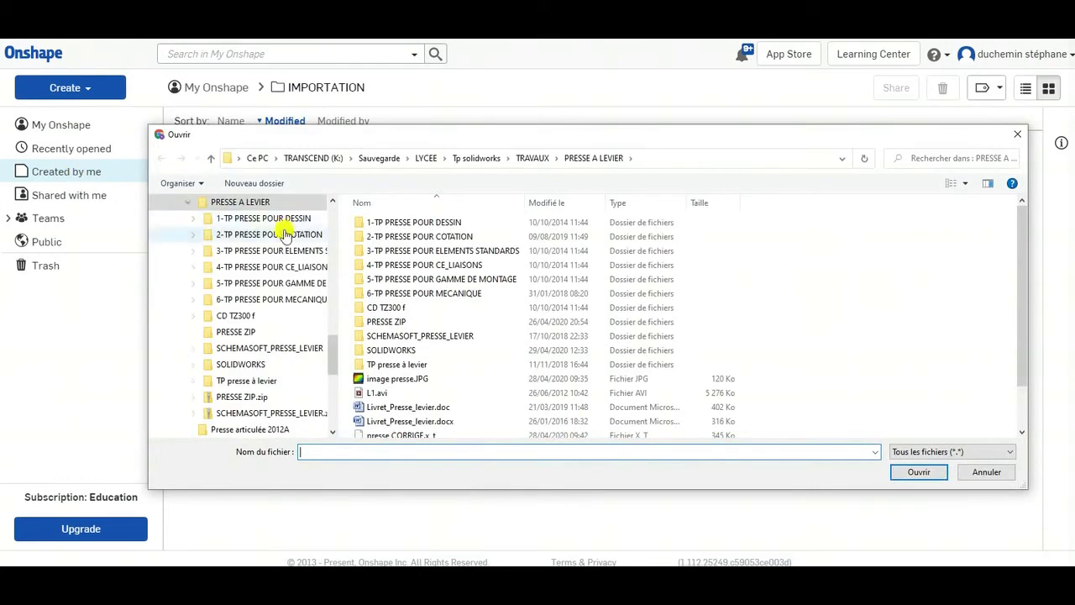
scroll(278, 252, down, 2)
scroll(396, 328, down, 1)
click(395, 403)
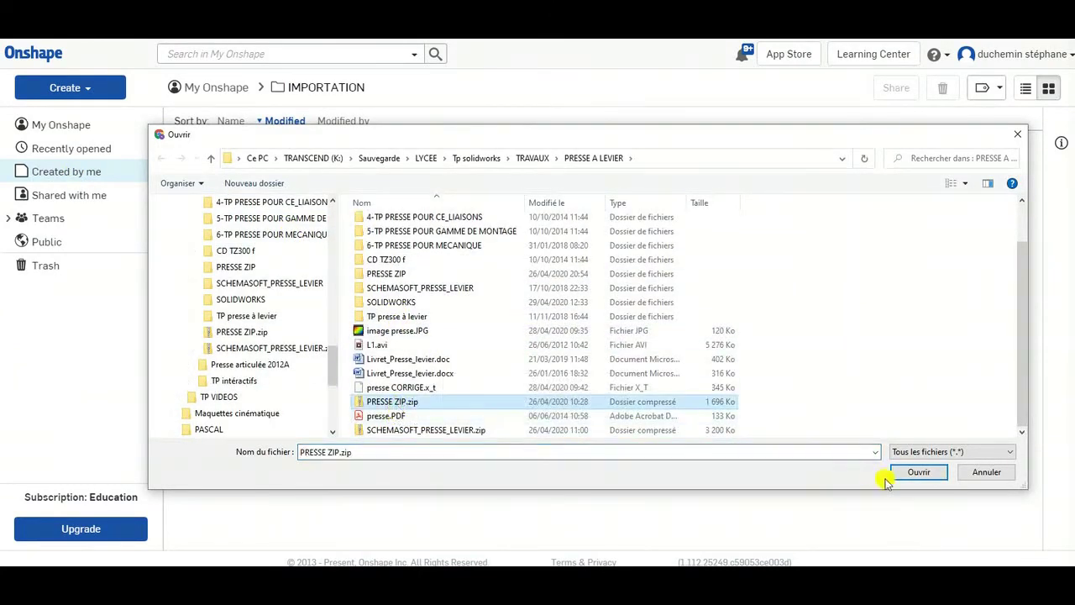
click(917, 472)
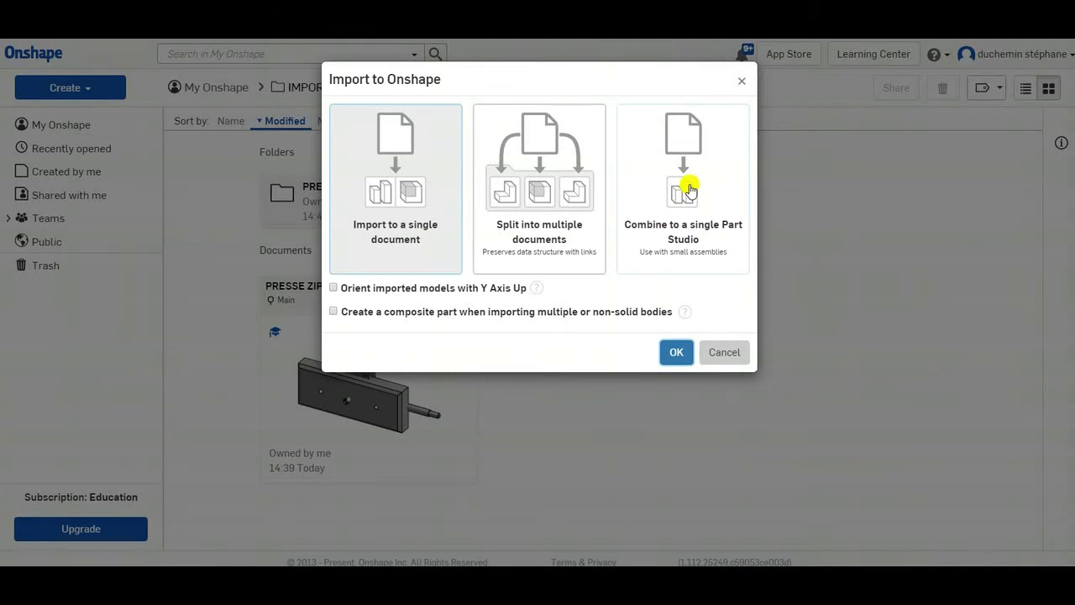
Import the archive combined to a single Part Studio, with the models oriented Y Axis Up.
click(690, 191)
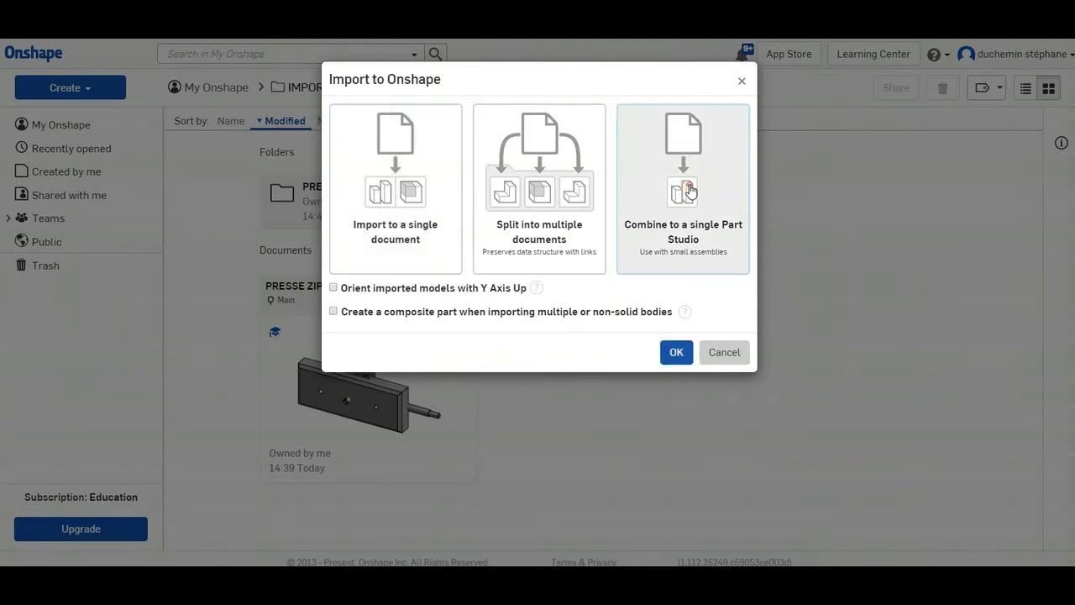
click(334, 288)
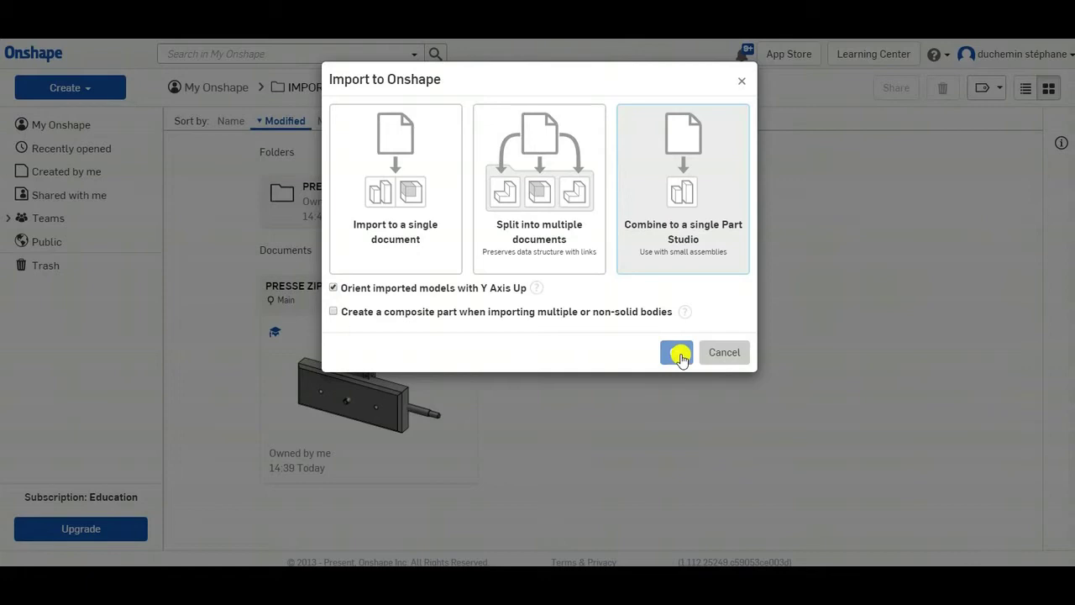
click(680, 354)
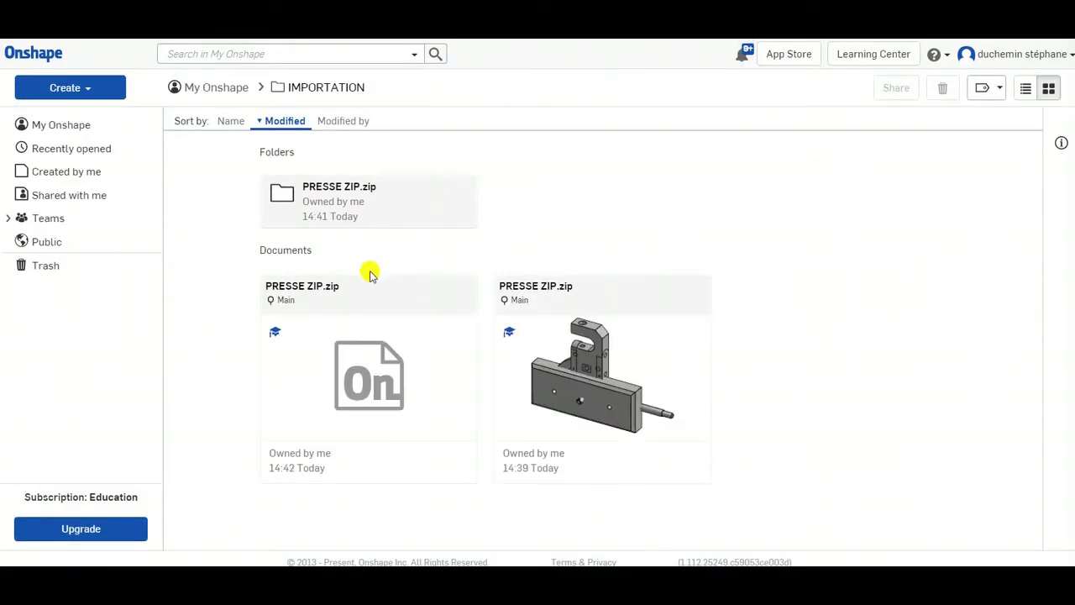
Open the newly imported PRESSE ZIP.zip document, check its CAD Imports folder, and return to the top-level PRESSE ZIP Part Studio.
click(312, 290)
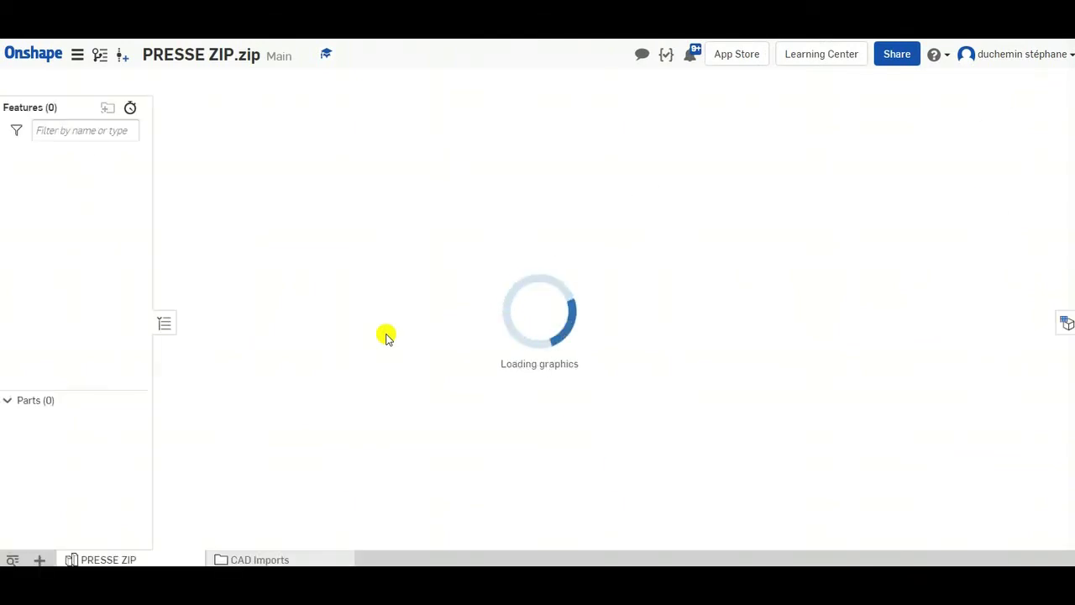
click(238, 561)
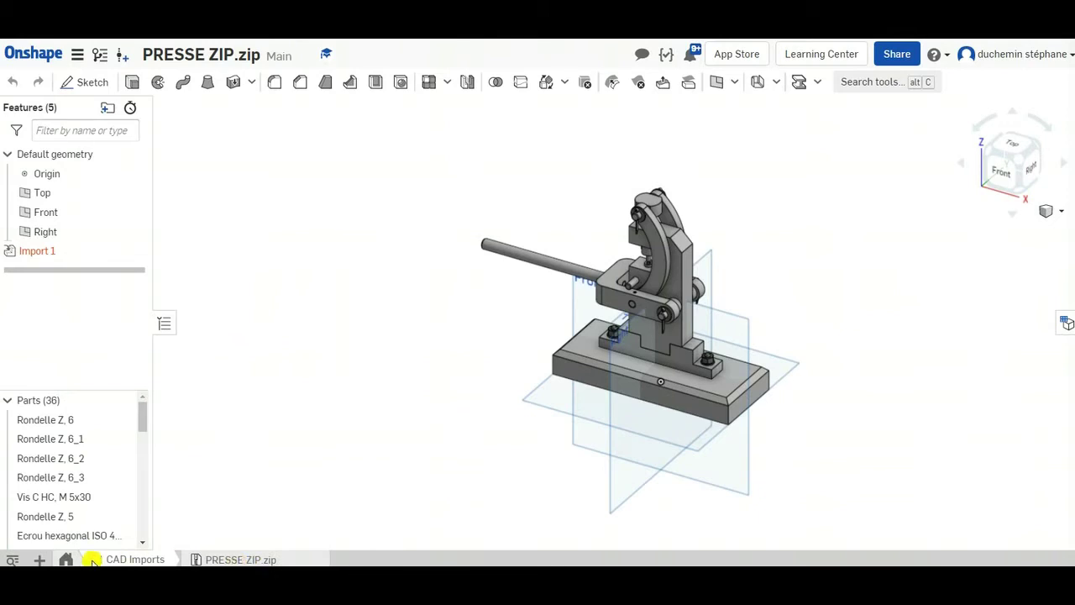
click(66, 560)
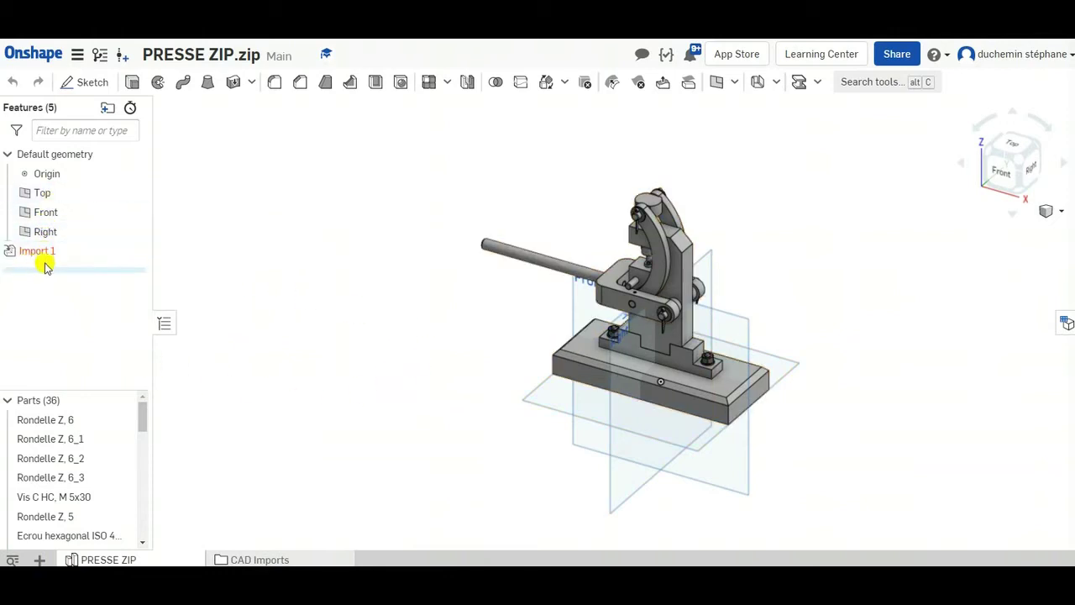
Examine the single Part Studio's parts list and inspect the lever press model up close, including its base plate.
scroll(132, 415, down, 5)
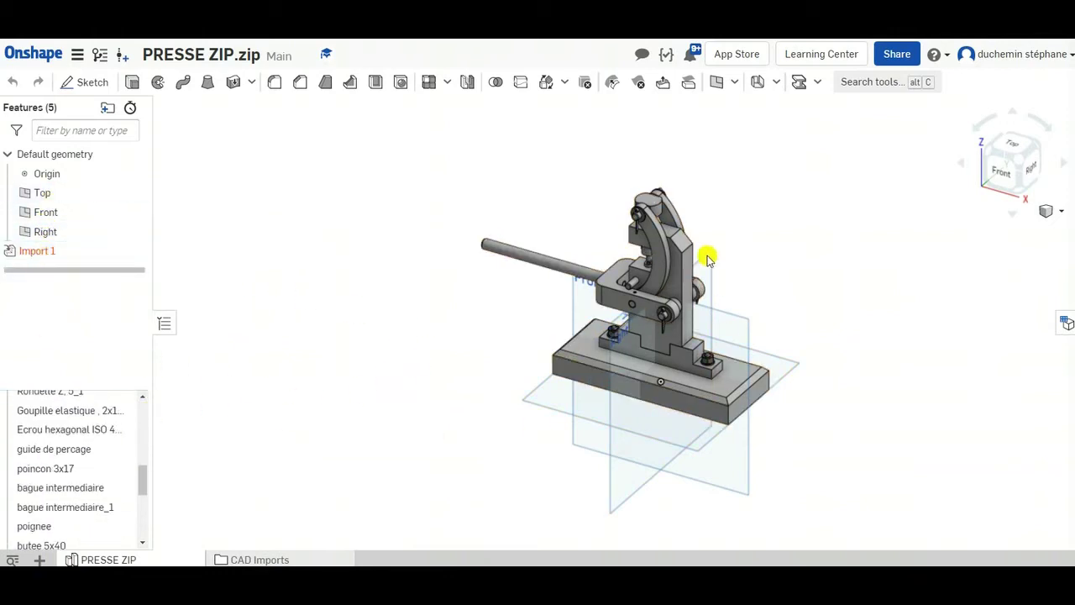
scroll(533, 432, down, 3)
scroll(117, 513, down, 2)
scroll(605, 422, up, 3)
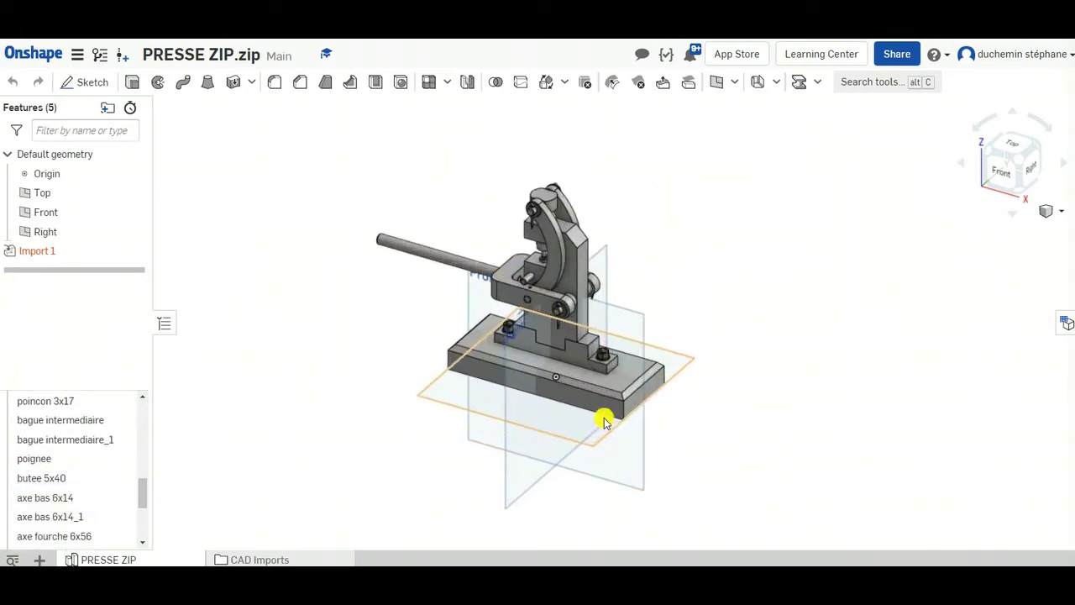
scroll(529, 323, up, 3)
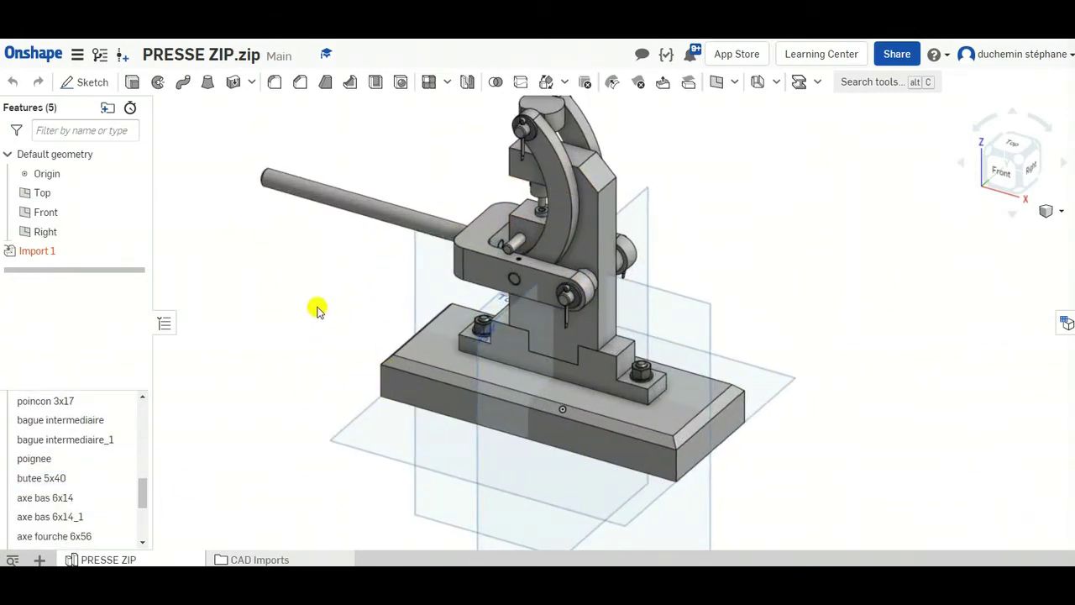
middle_drag(316, 310, 460, 293)
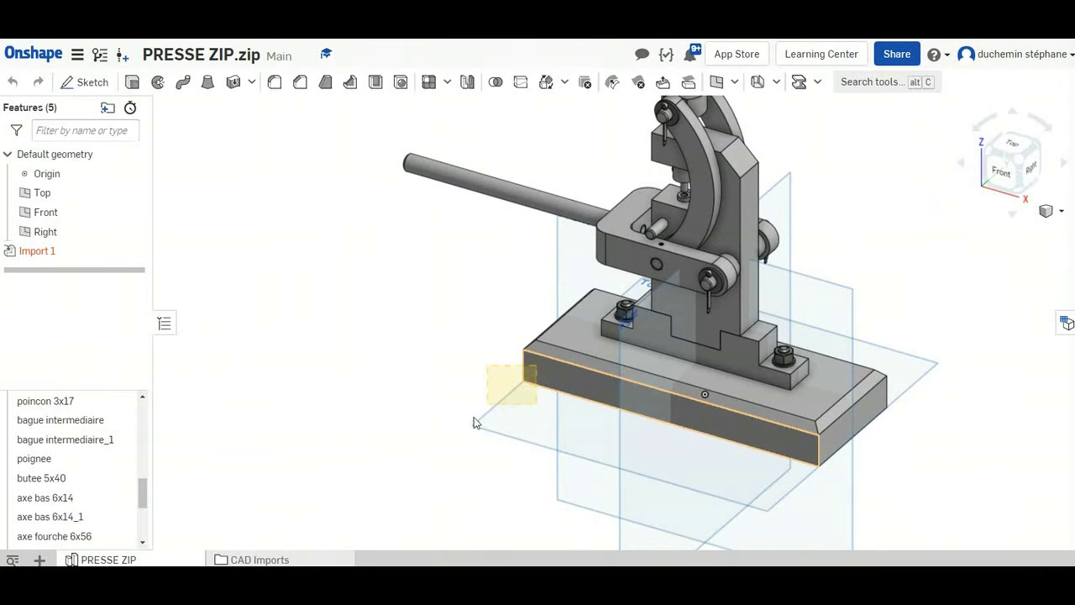
drag(475, 423, 381, 482)
click(428, 283)
click(542, 375)
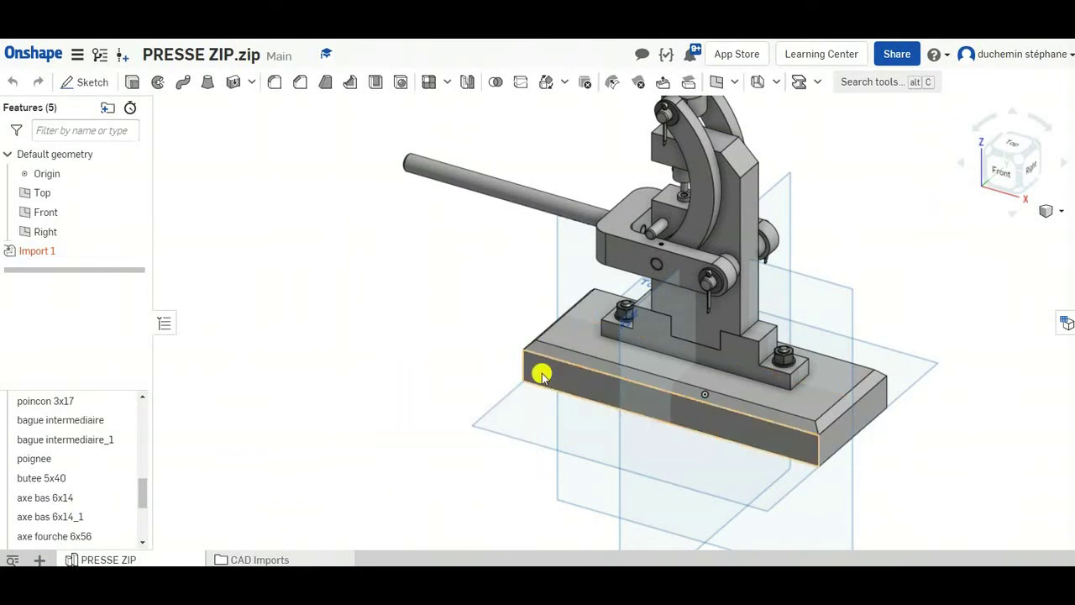